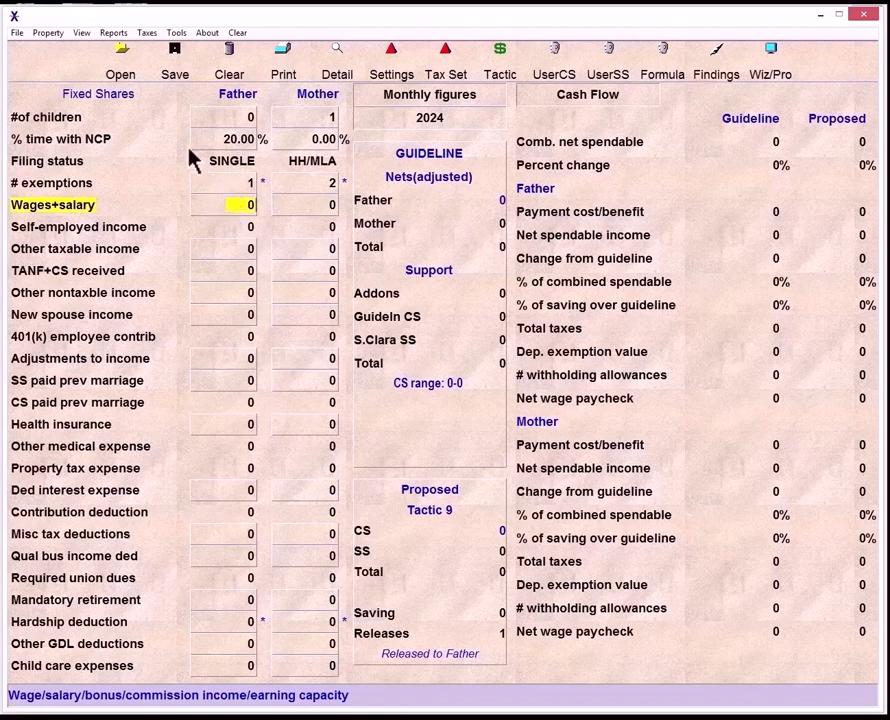
- Open the father's Alternative Minimum Tax data dialog and close it with its amounts unchanged
{"action": "left_click", "coordinate": [147, 33]}
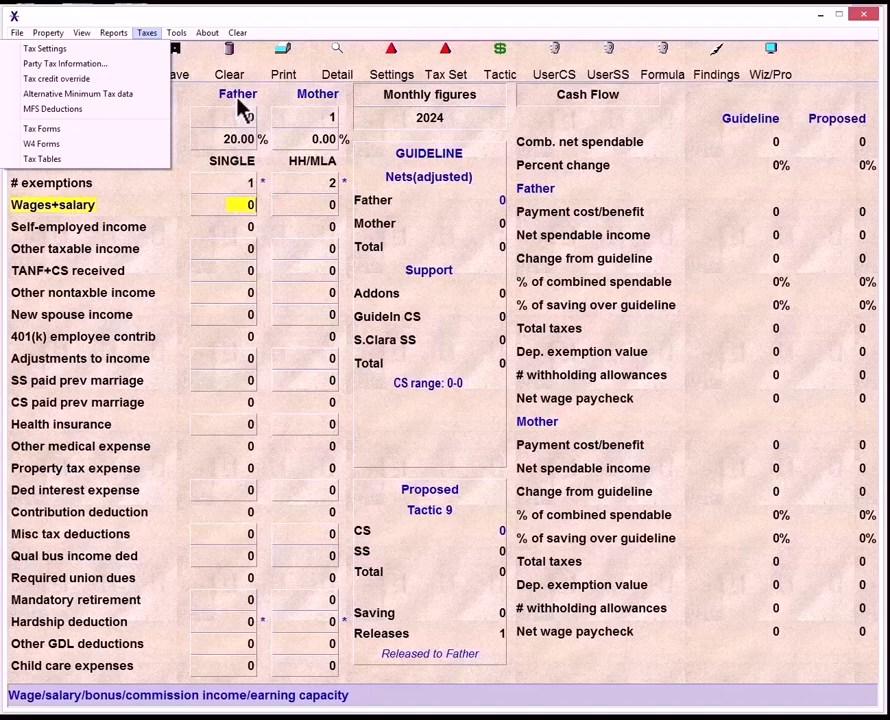
{"action": "left_click", "coordinate": [133, 94]}
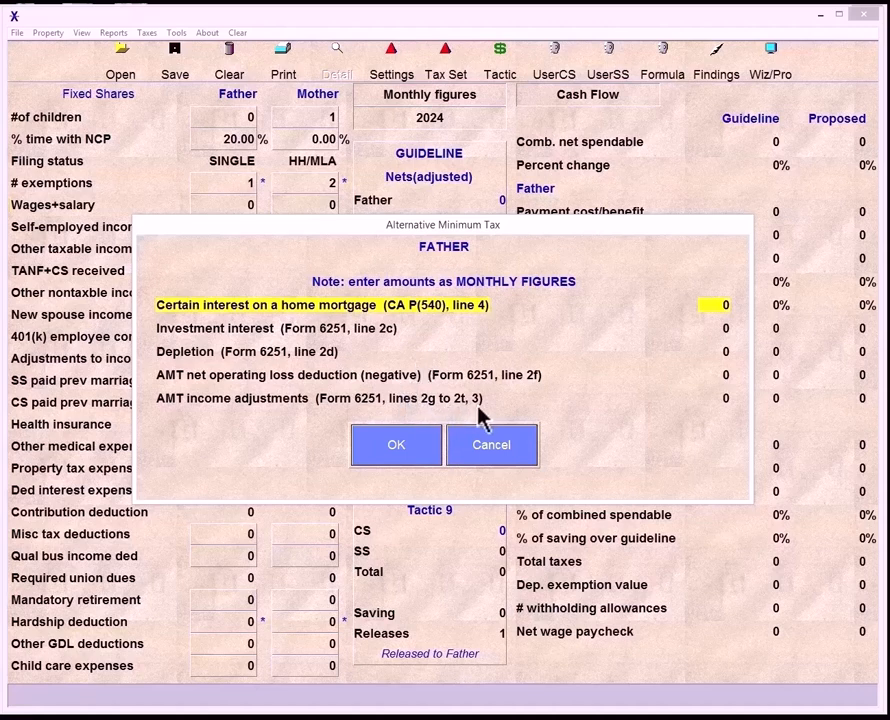
{"action": "left_click", "coordinate": [425, 445]}
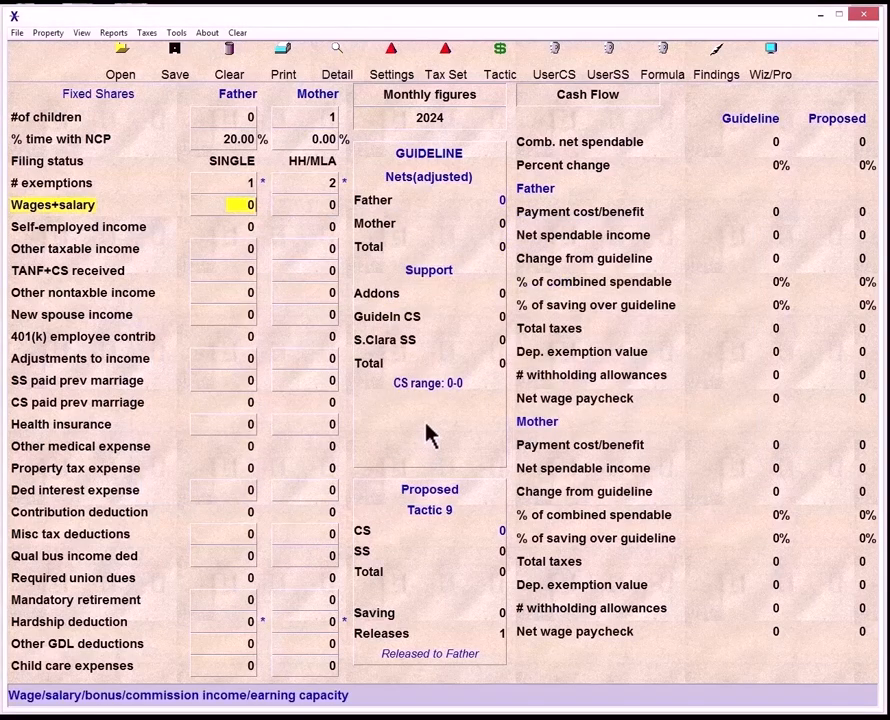
- Open the Party Tax Information dialog to review both parties' tax details, then close it
{"action": "left_click", "coordinate": [146, 35]}
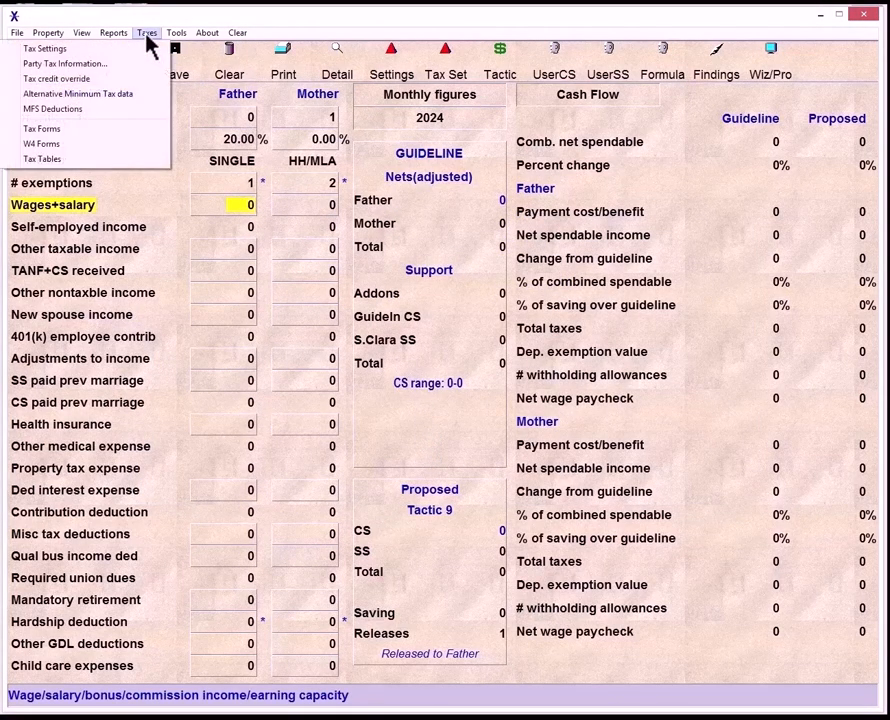
{"action": "left_click", "coordinate": [94, 63]}
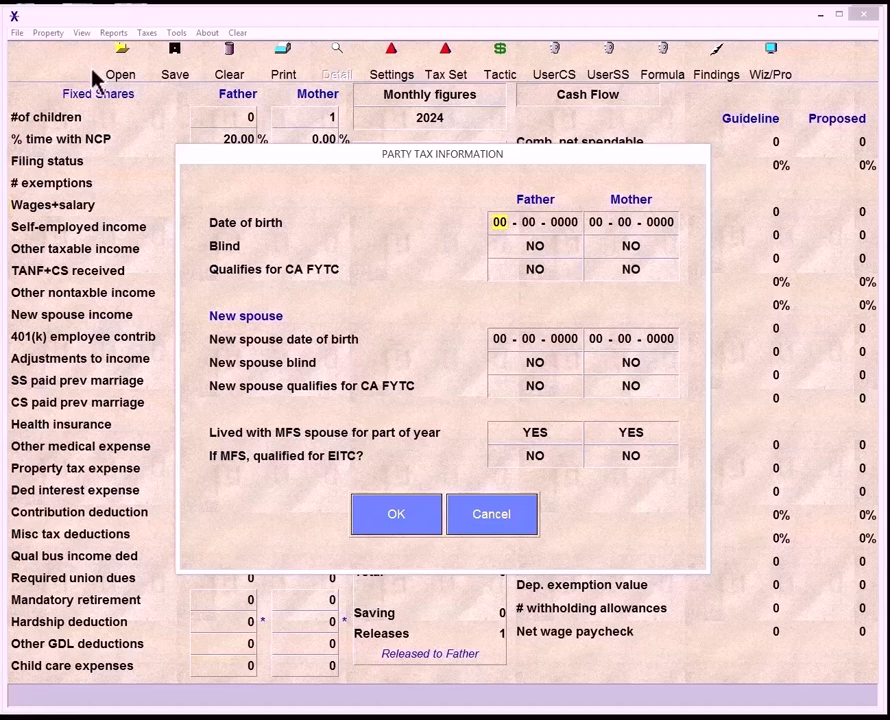
{"action": "left_click", "coordinate": [393, 517]}
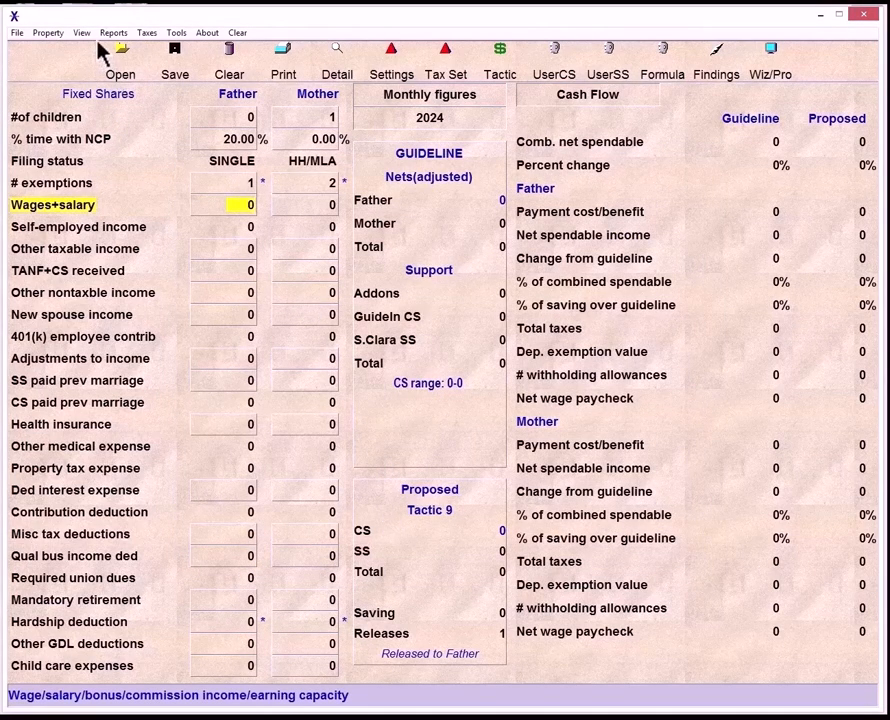
- Open the father's tax credit override settings to review the federal and California credits, then close them
{"action": "left_click", "coordinate": [146, 34]}
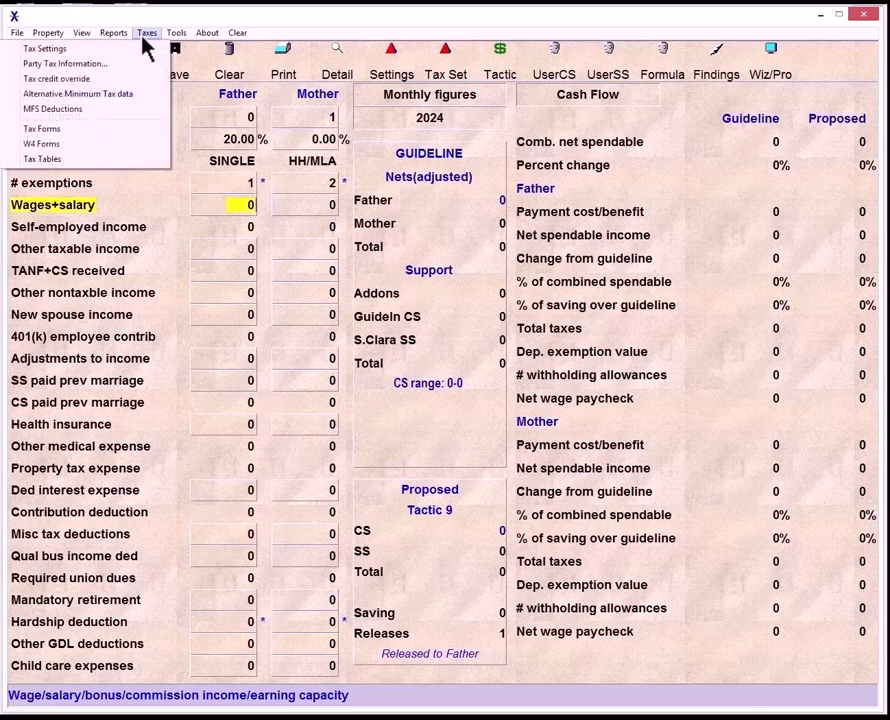
{"action": "left_click", "coordinate": [105, 79]}
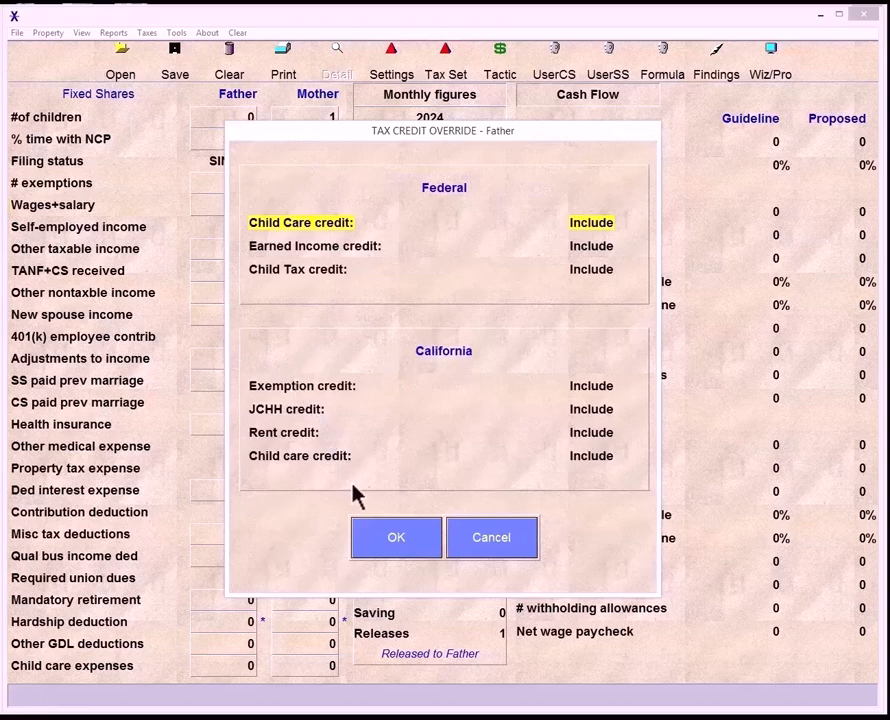
{"action": "left_click", "coordinate": [377, 540]}
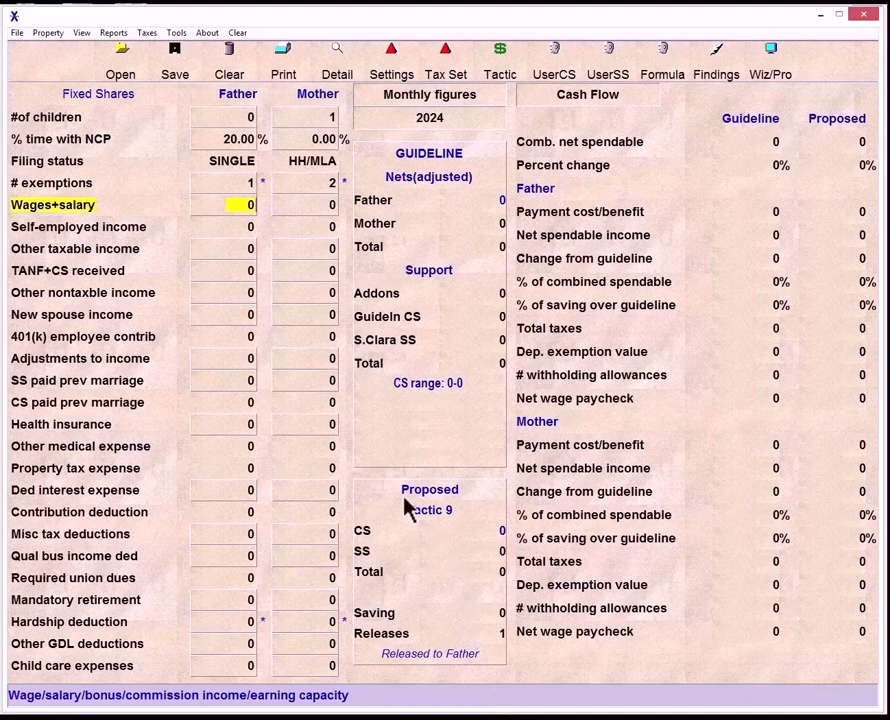
- Change the father's method for tax deductions if filing status is MFS and confirm
{"action": "left_click", "coordinate": [148, 34]}
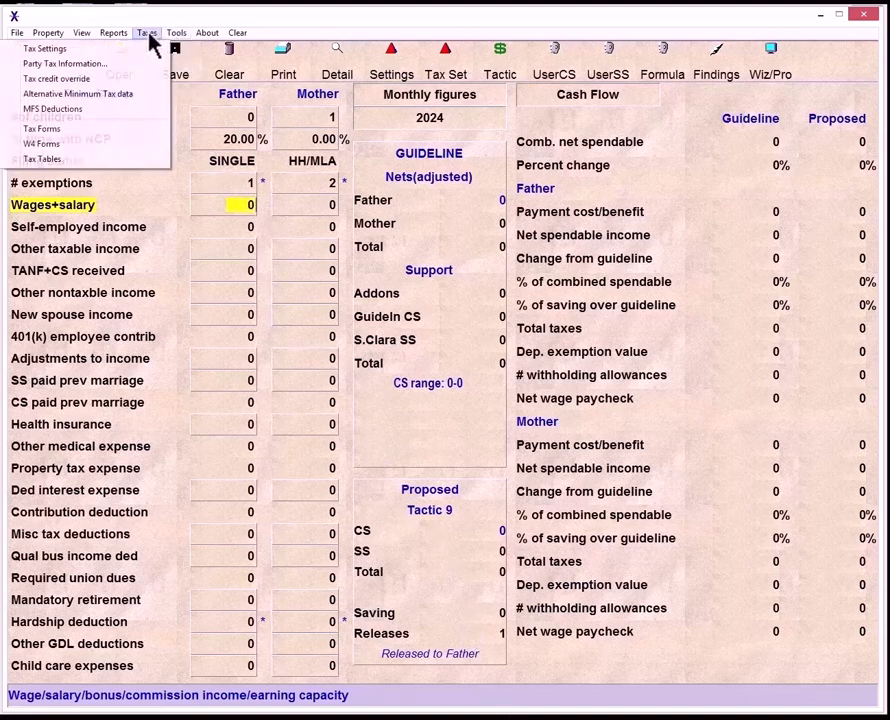
{"action": "left_click", "coordinate": [104, 110]}
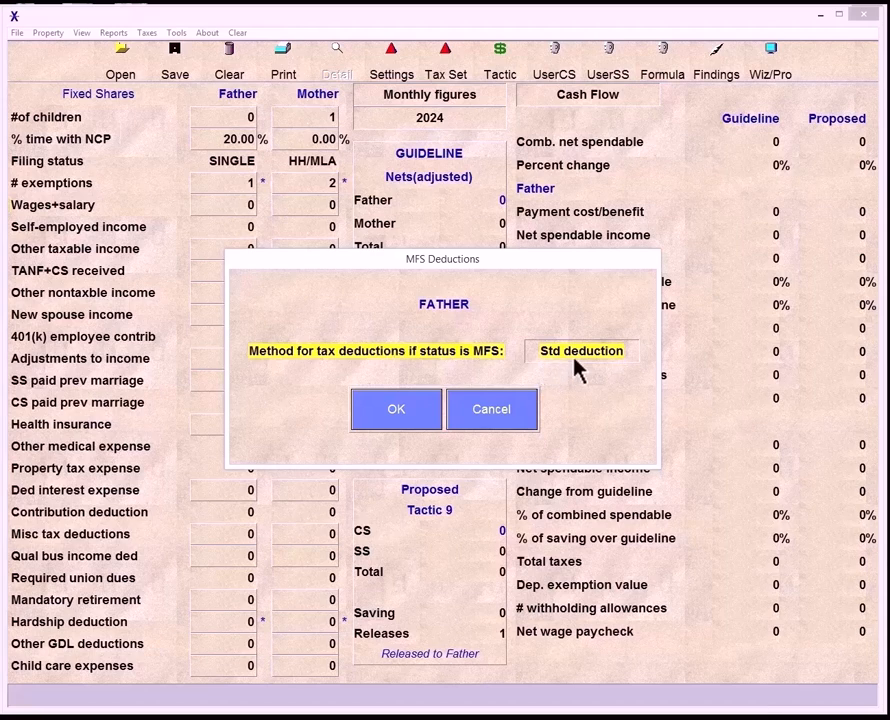
{"action": "left_click", "coordinate": [578, 358]}
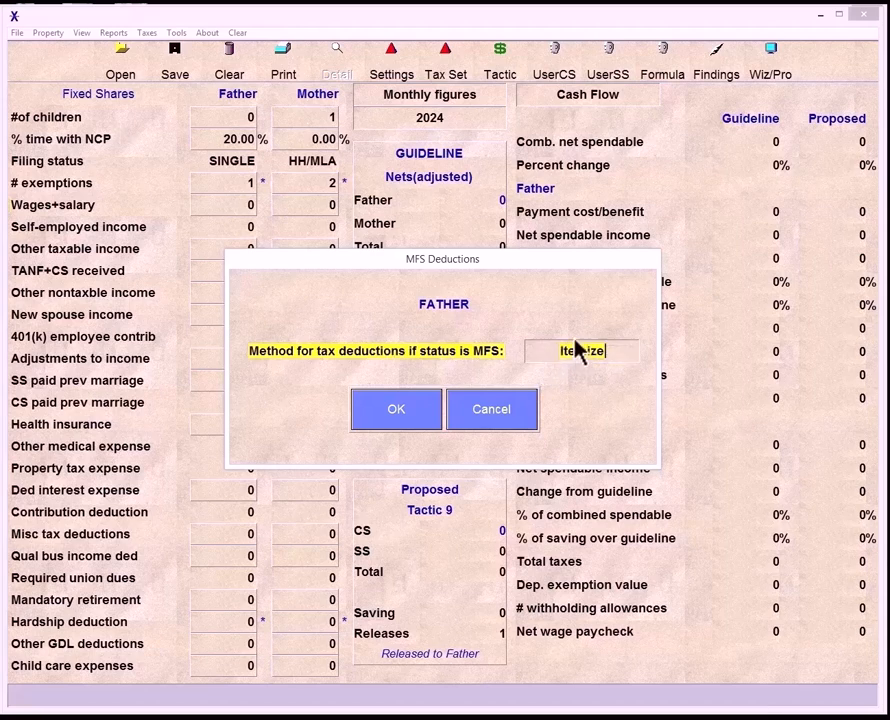
{"action": "left_click", "coordinate": [414, 408]}
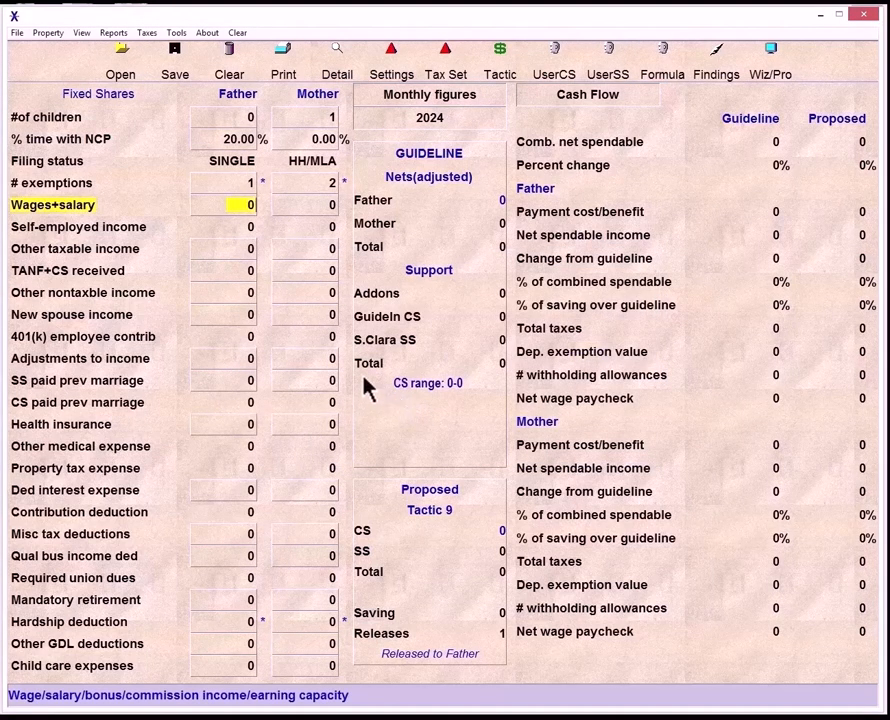
- Set the mother's method for tax deductions if filing status is MFS to Itemize
{"action": "left_click", "coordinate": [305, 208]}
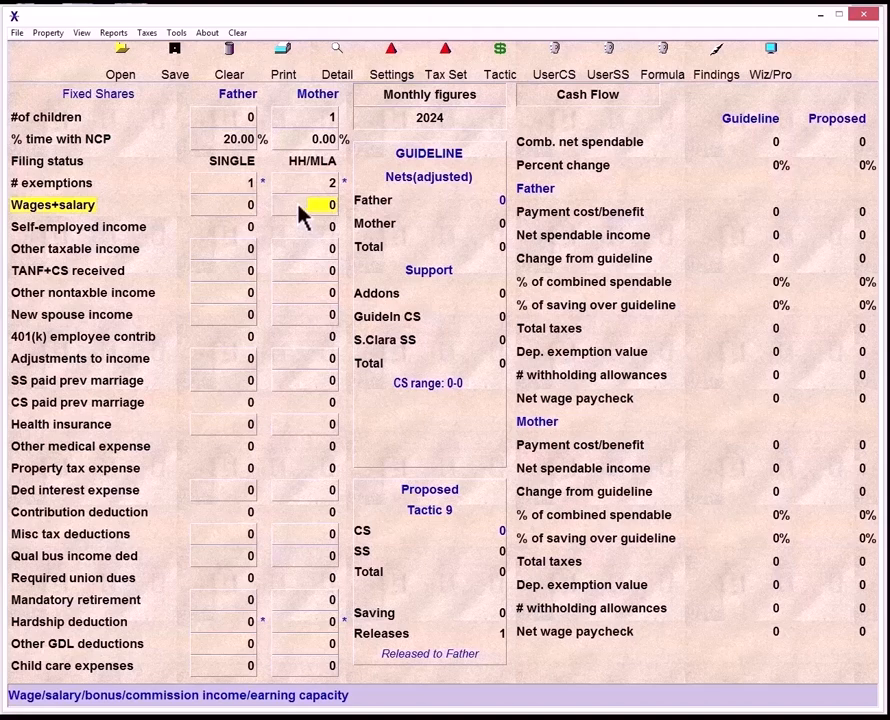
{"action": "left_click", "coordinate": [148, 33]}
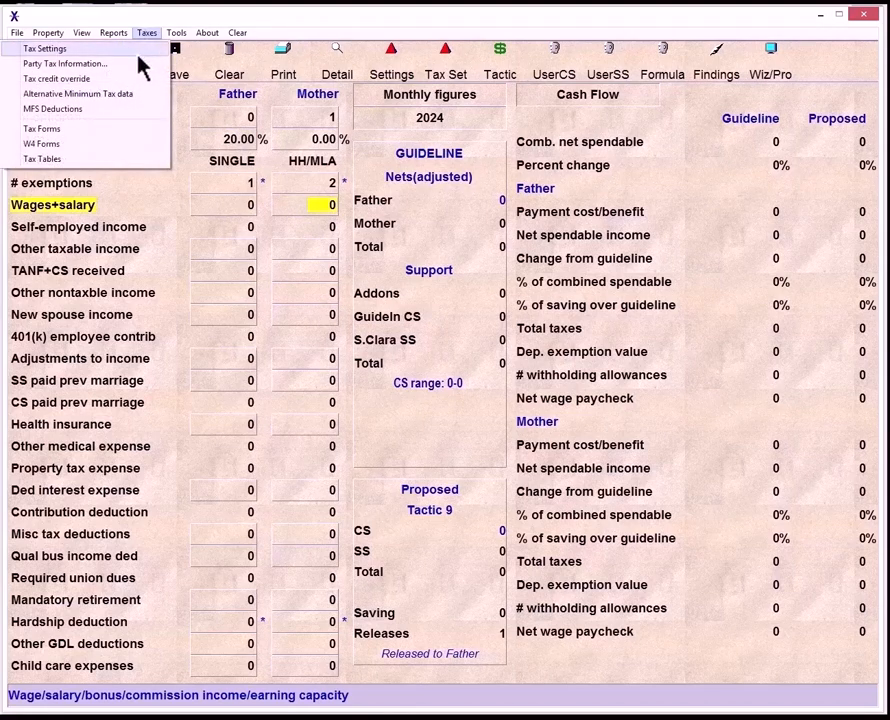
{"action": "left_click", "coordinate": [100, 120]}
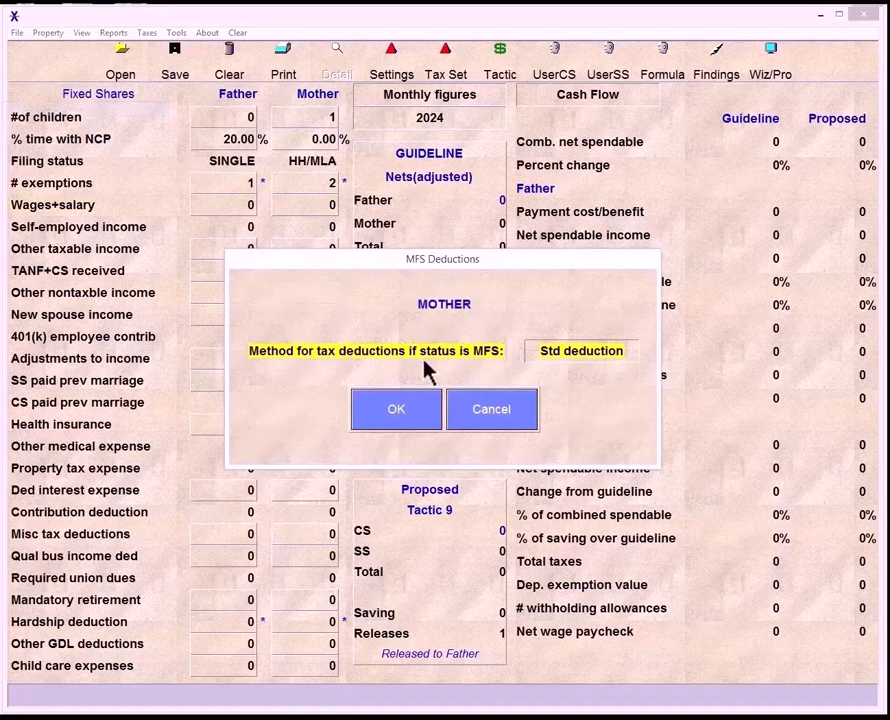
{"action": "left_click", "coordinate": [590, 355]}
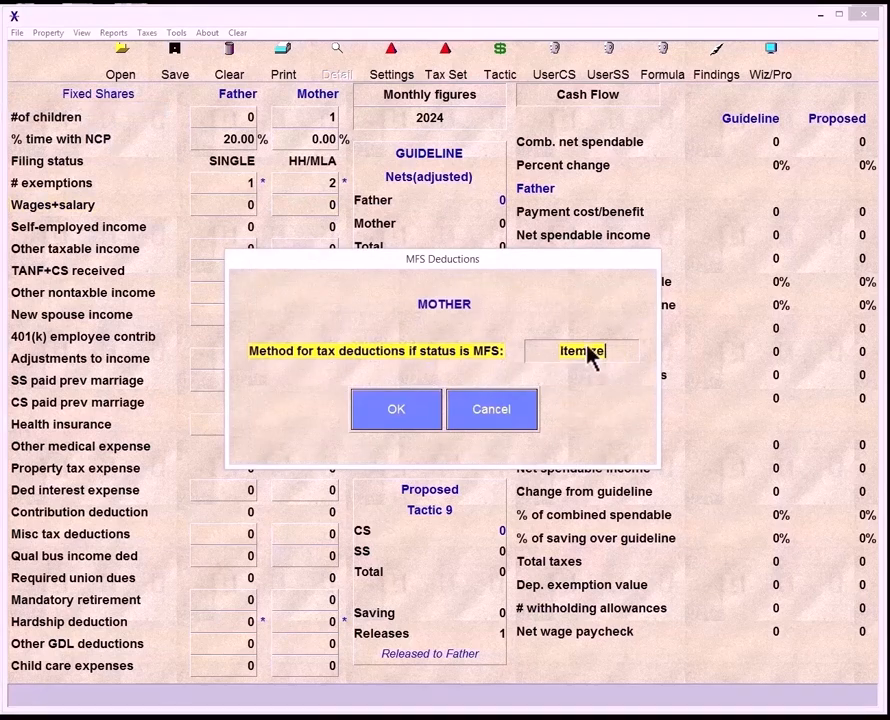
{"action": "left_click", "coordinate": [421, 424]}
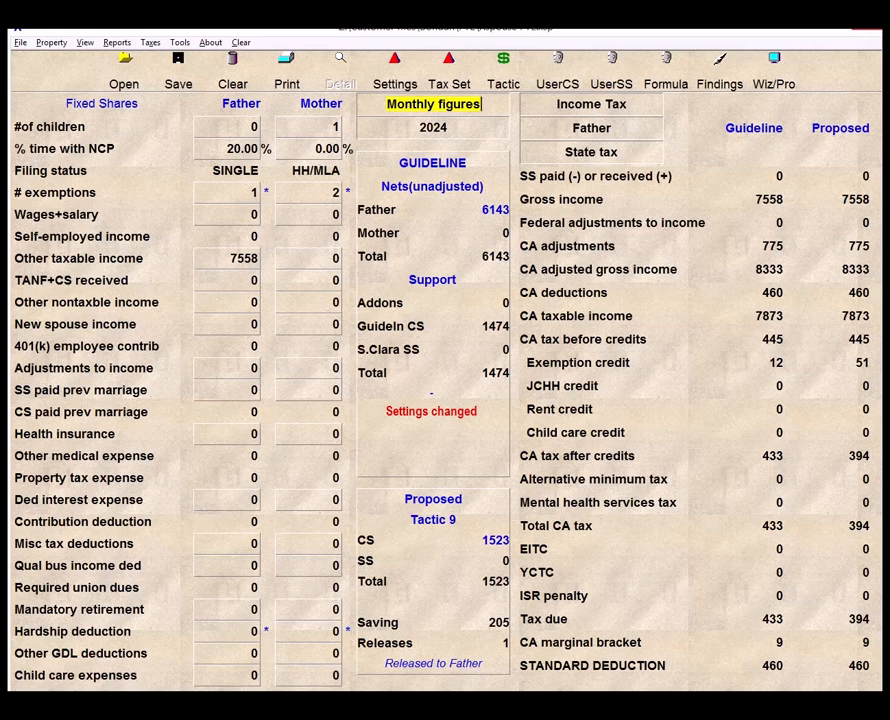
- Open the program settings to review the support and tax options, then close them
{"action": "left_click", "coordinate": [397, 82]}
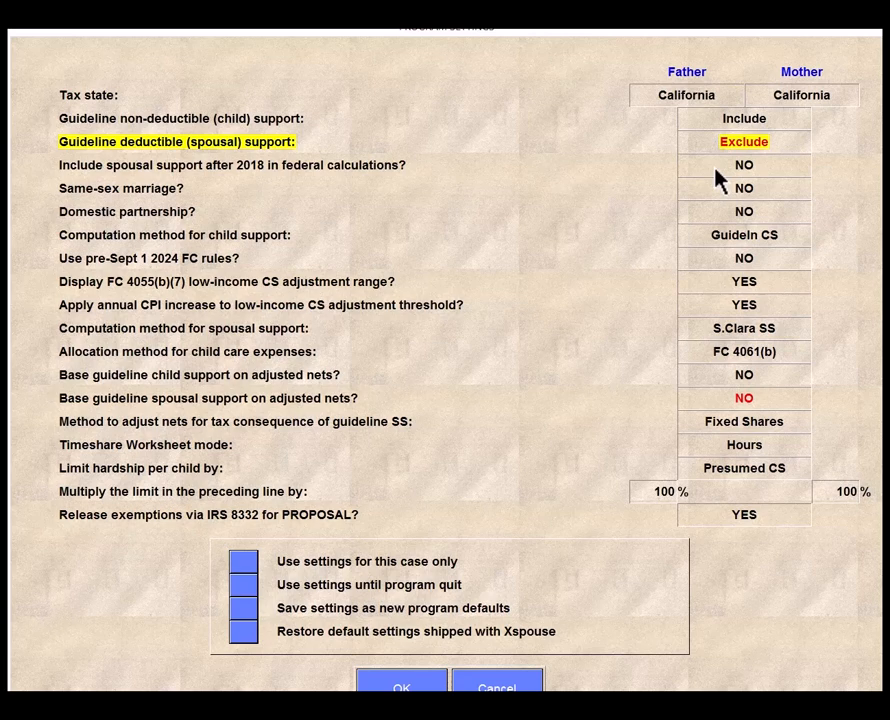
{"action": "left_click", "coordinate": [411, 688]}
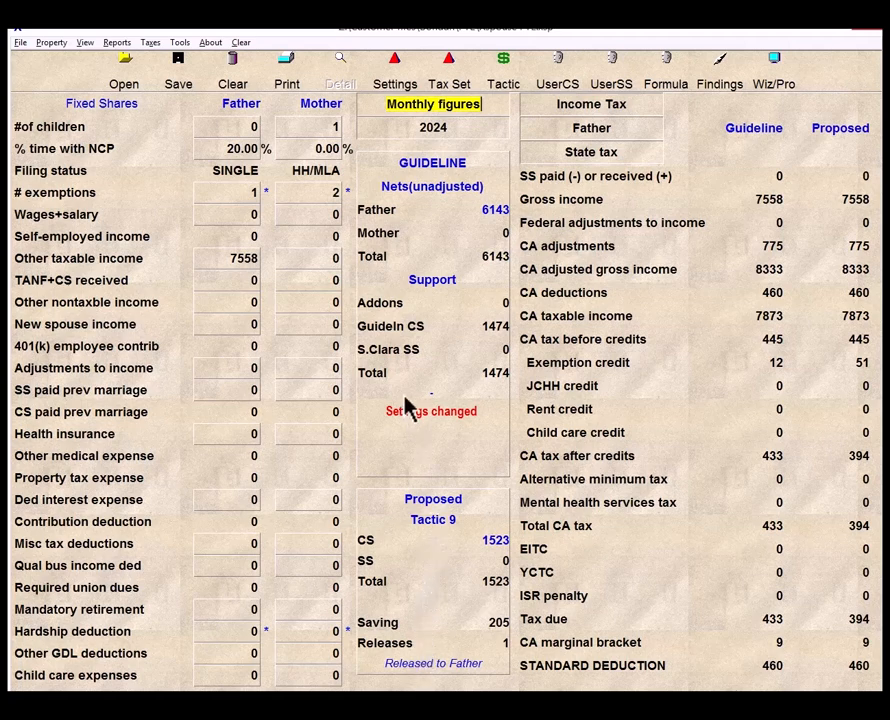
- Switch to annual figures and inspect the father's other taxable income breakdown, including royalty income and state AGI adjustments
{"action": "left_click", "coordinate": [419, 109]}
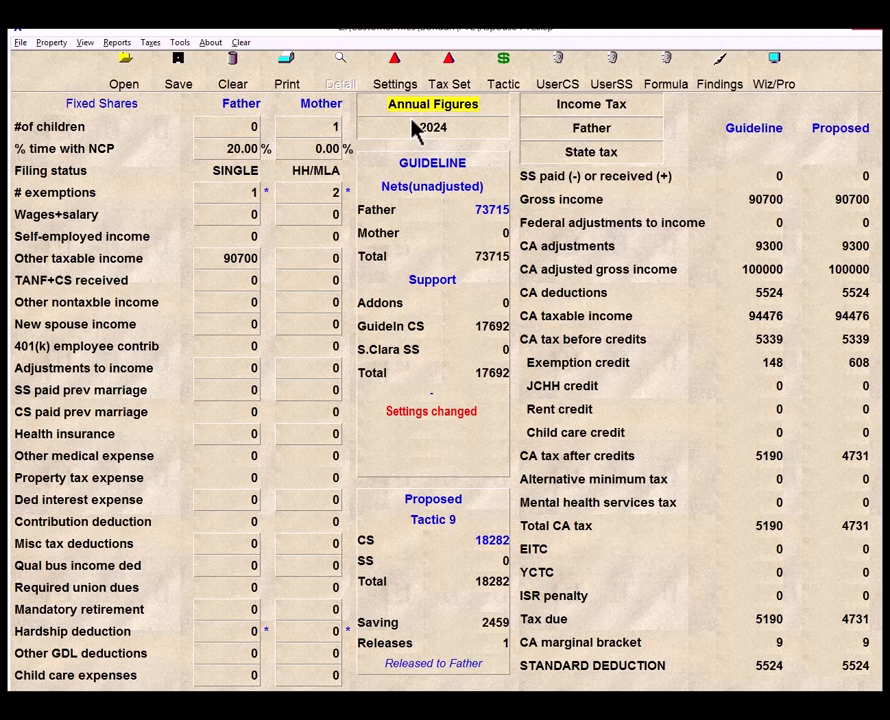
{"action": "left_click", "coordinate": [255, 266]}
{"action": "double_click", "coordinate": [255, 266]}
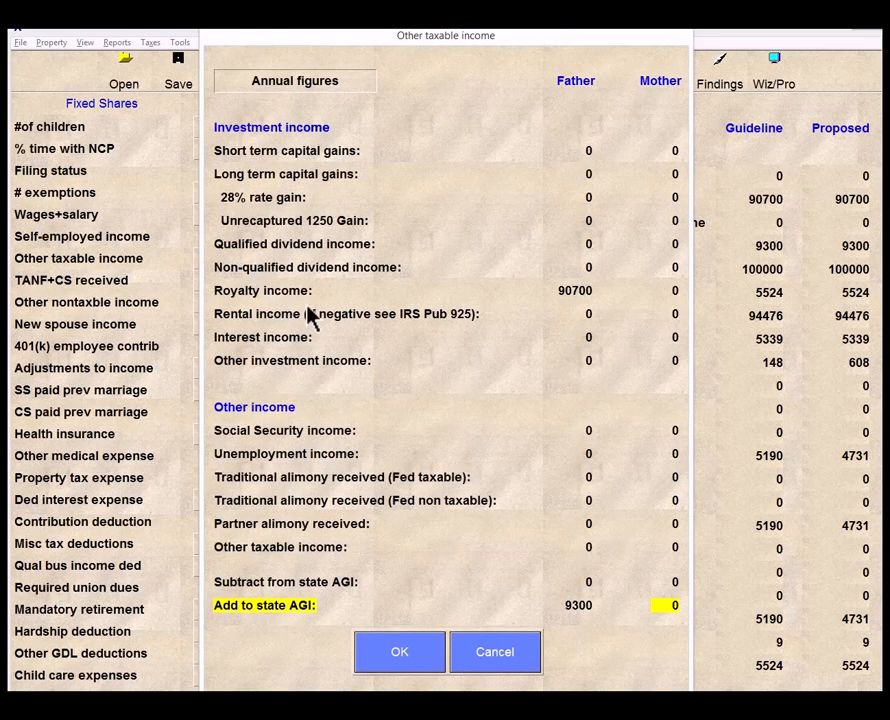
{"action": "left_click", "coordinate": [579, 298]}
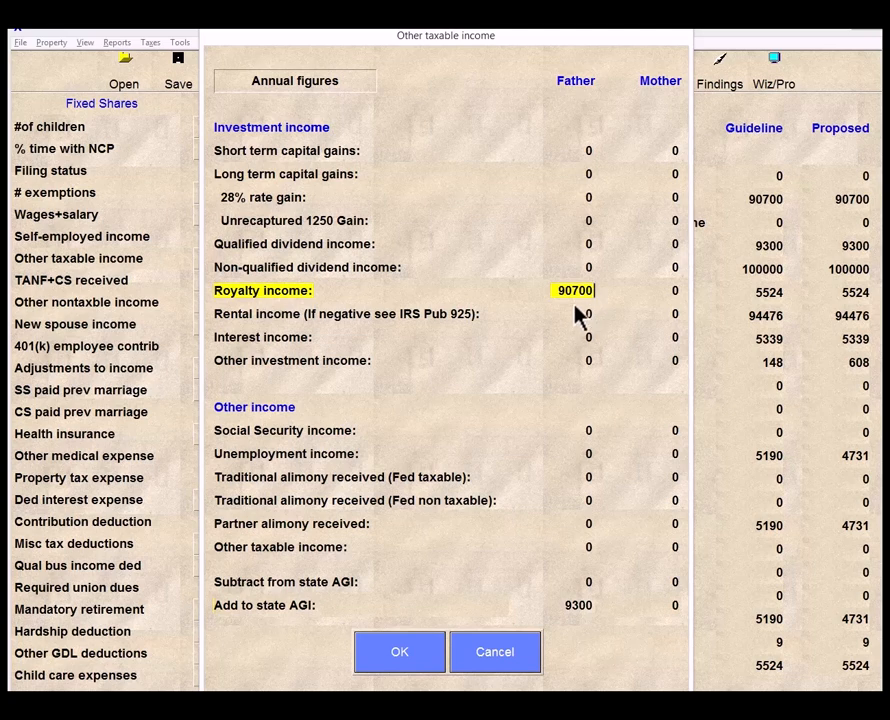
{"action": "left_click", "coordinate": [345, 590]}
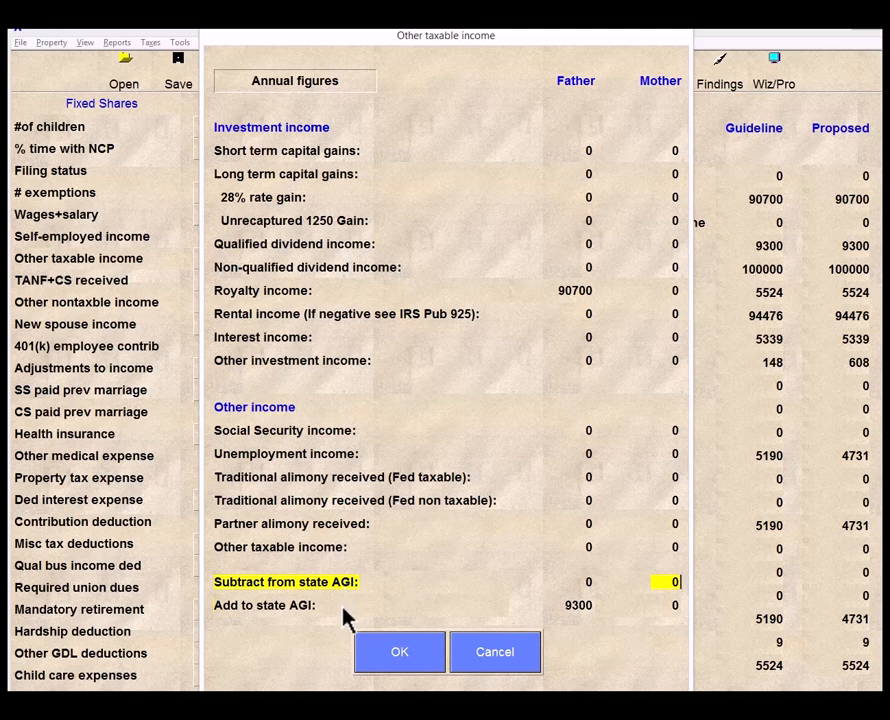
{"action": "left_click", "coordinate": [344, 613]}
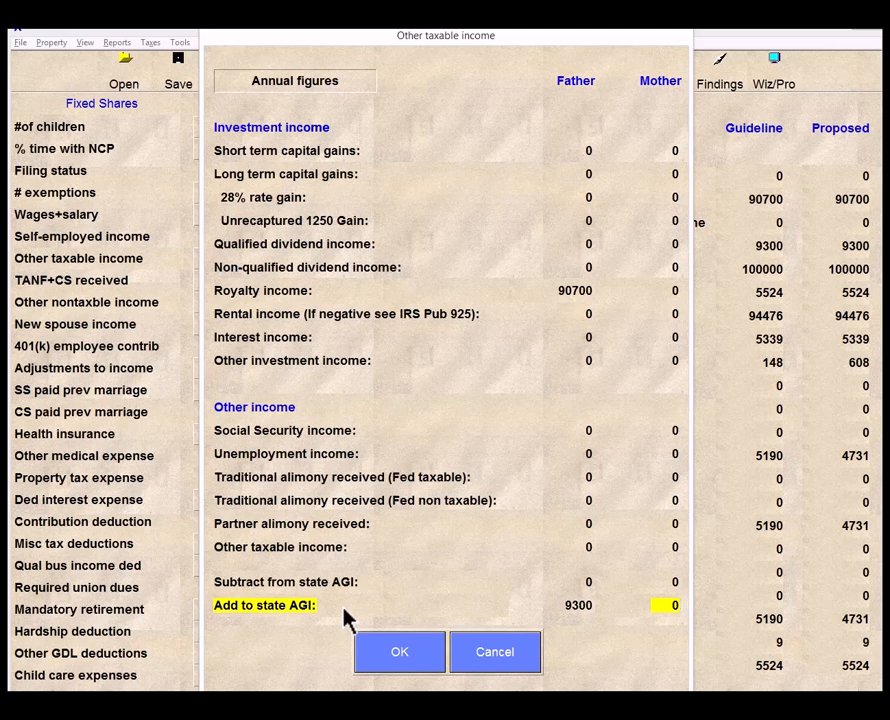
{"action": "left_click", "coordinate": [586, 612]}
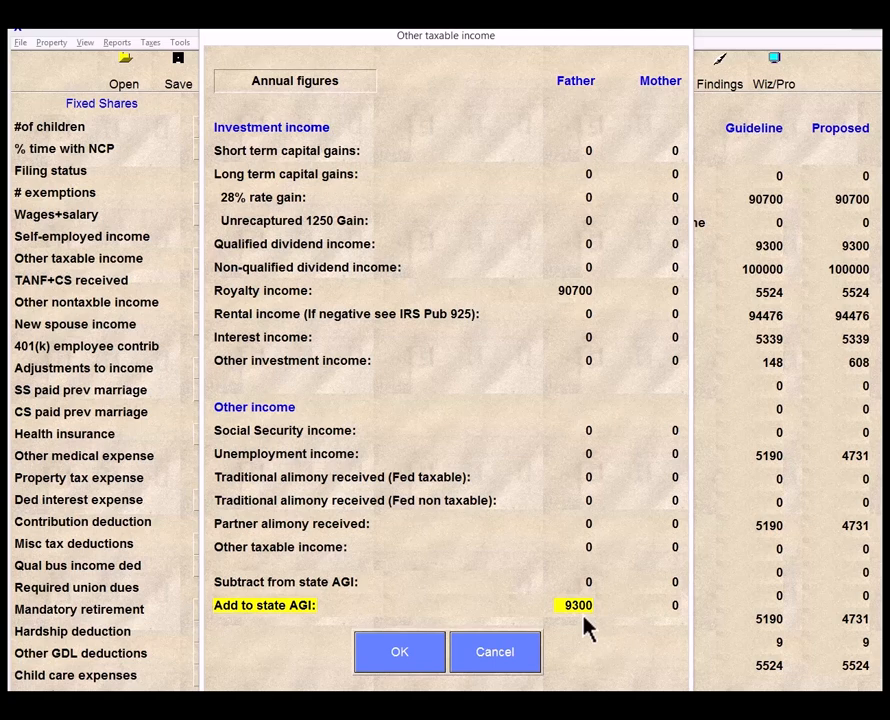
{"action": "left_click", "coordinate": [441, 648]}
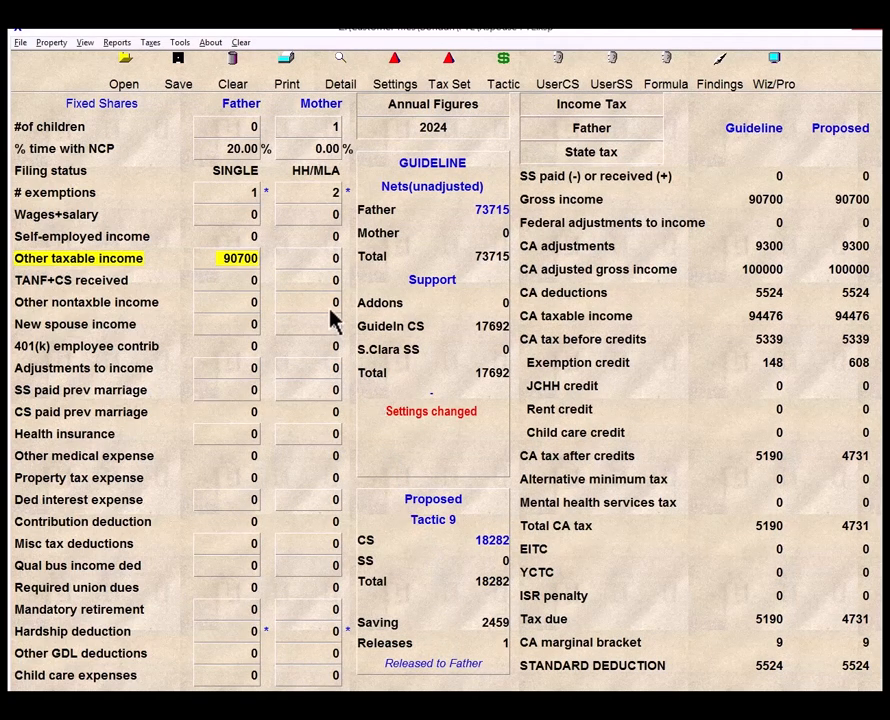
- Open the father's tax forms, switch to the state Form 540, and close the forms
{"action": "left_click", "coordinate": [151, 43]}
{"action": "left_click", "coordinate": [90, 139]}
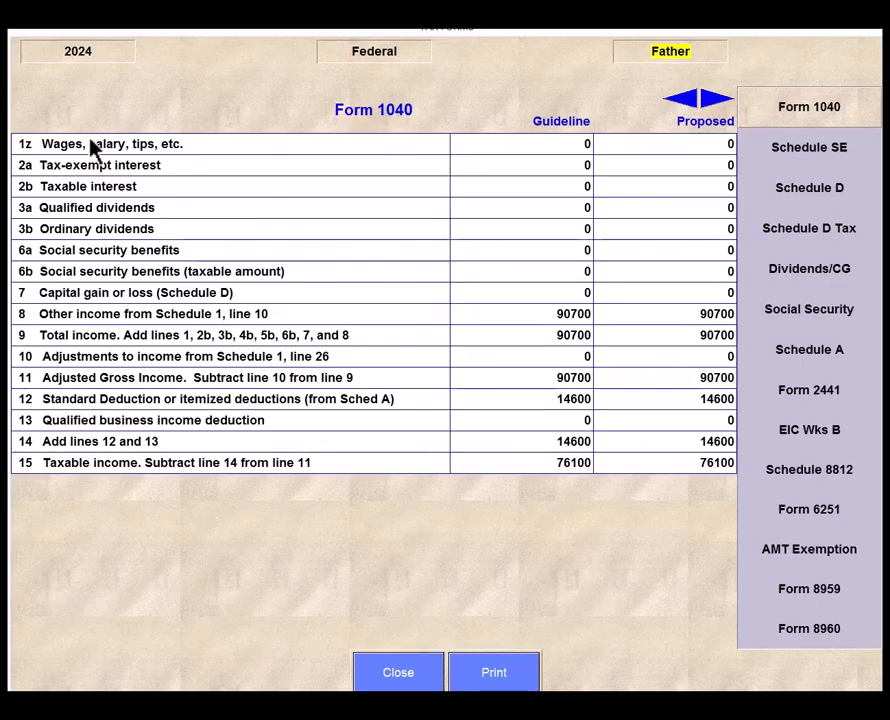
{"action": "left_click", "coordinate": [355, 57]}
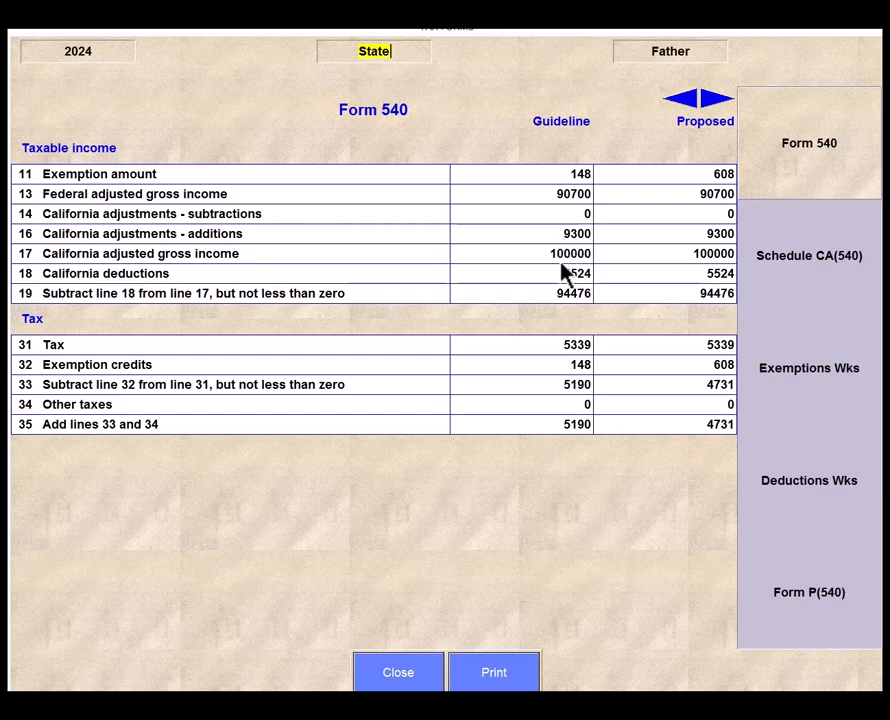
{"action": "left_click", "coordinate": [430, 678]}
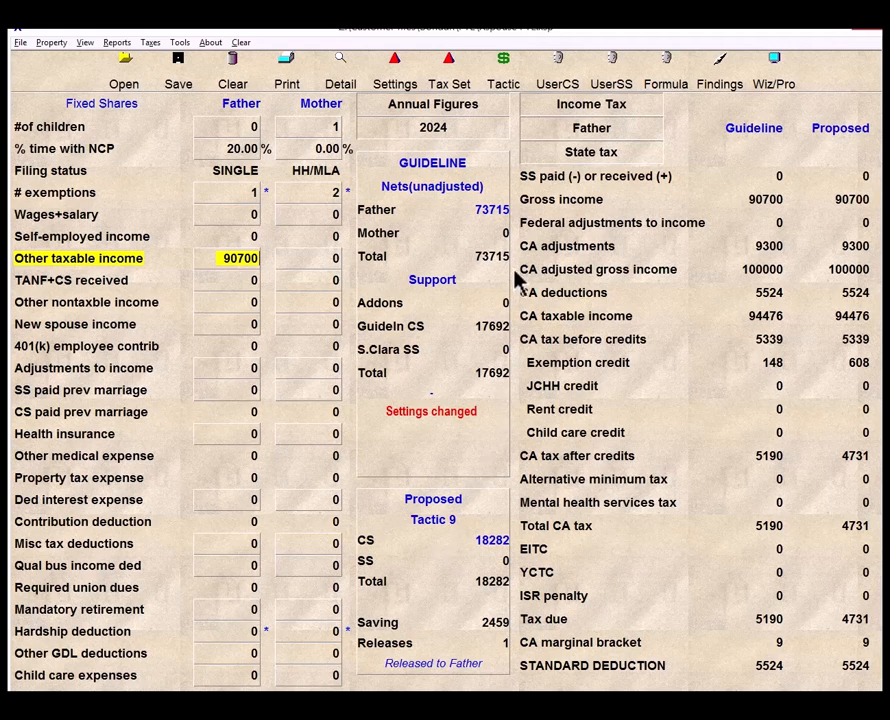
- Enter 5190 as the father's annual other nontaxable income
{"action": "left_click", "coordinate": [590, 155]}
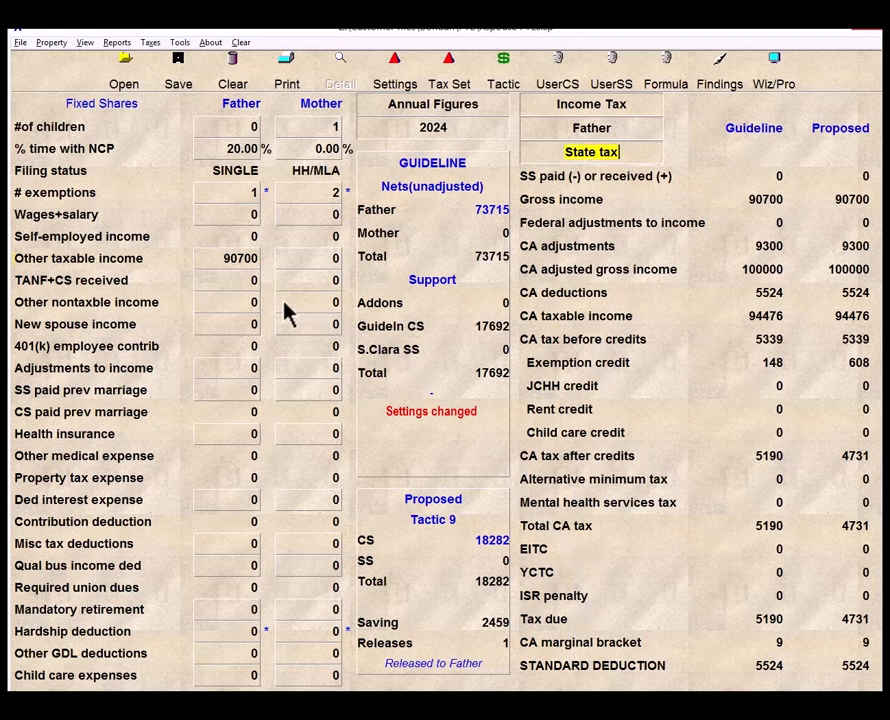
{"action": "left_click", "coordinate": [245, 304]}
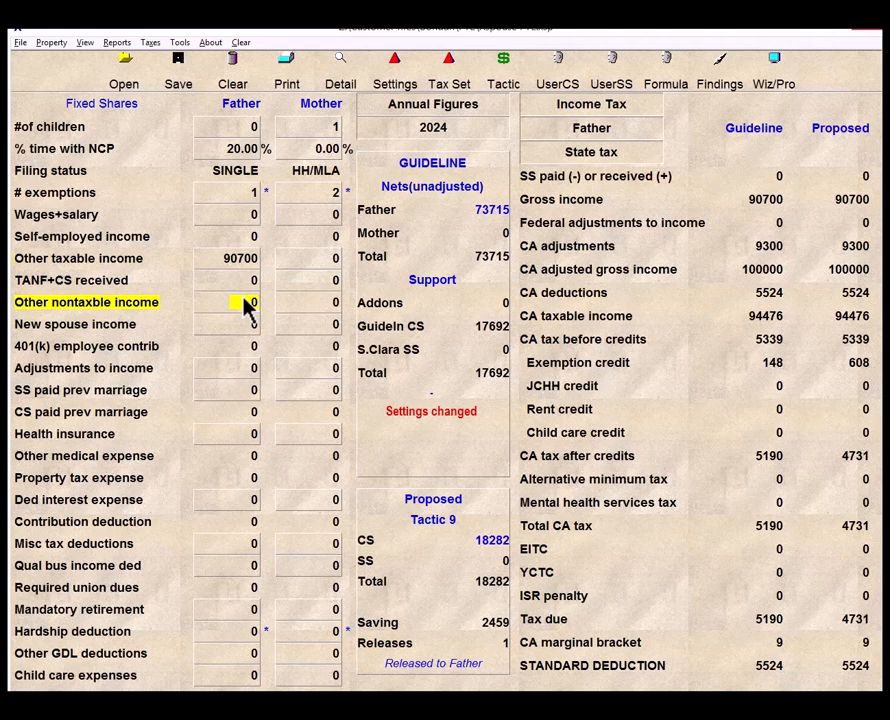
{"action": "type", "text": "51"}
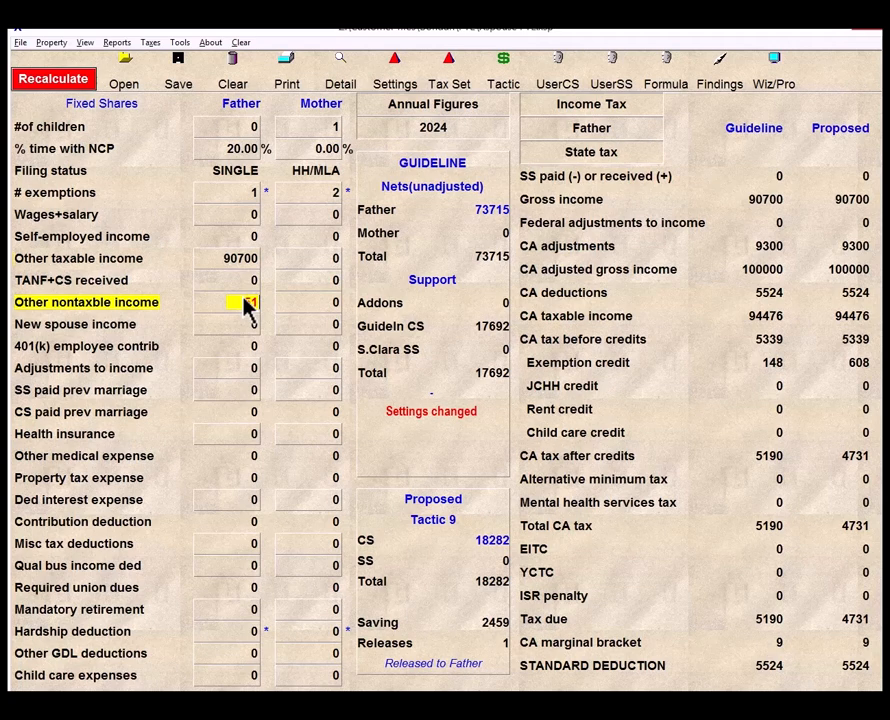
{"action": "type", "text": "90"}
{"action": "key", "text": "Return"}
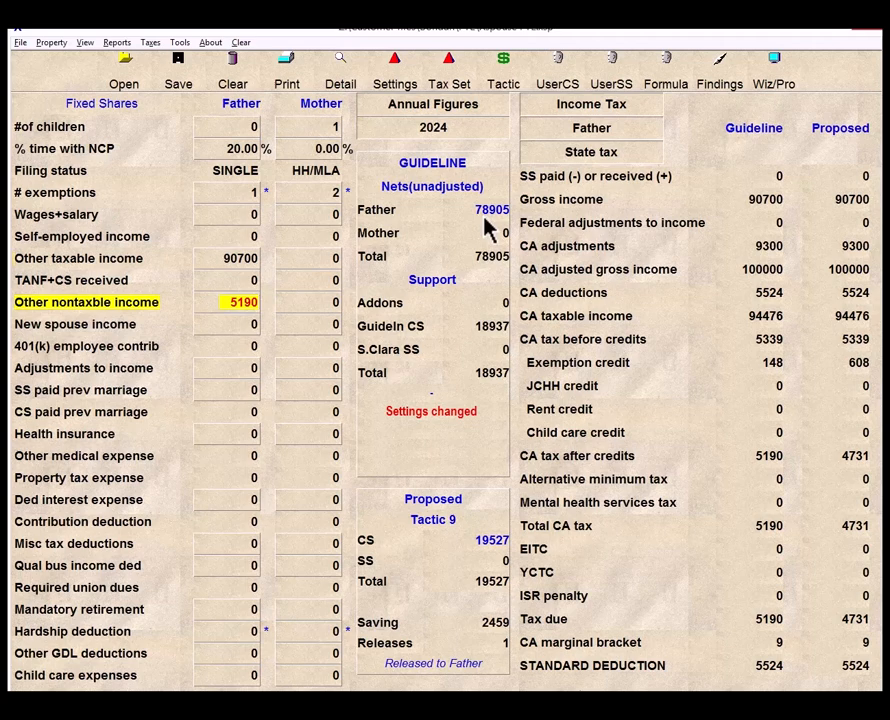
- Switch to monthly figures and set guideline deductible (spousal) support to Include in the program settings
{"action": "left_click", "coordinate": [463, 108]}
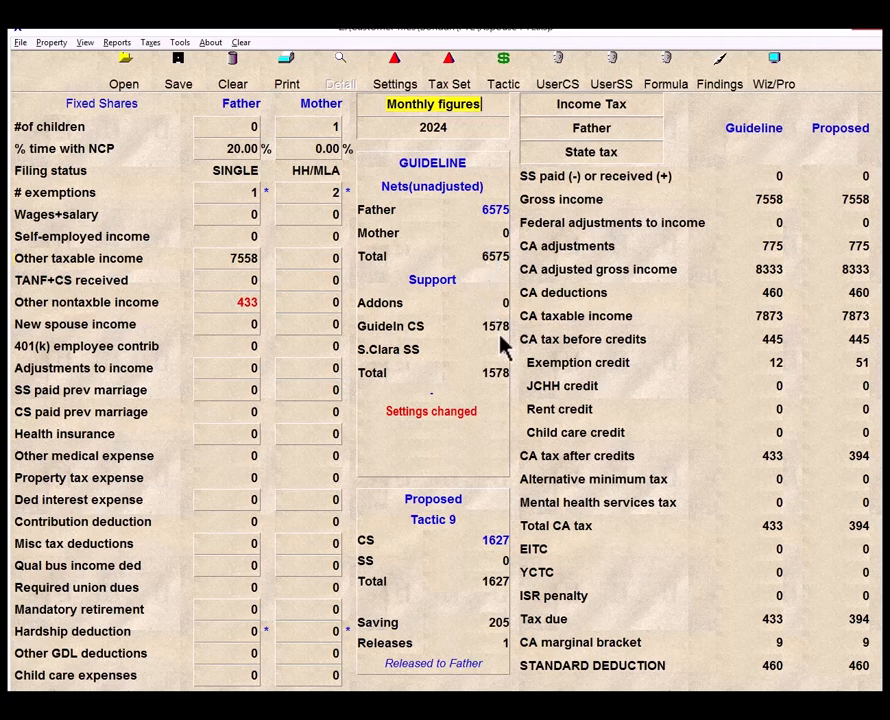
{"action": "left_click", "coordinate": [394, 82]}
{"action": "left_click", "coordinate": [703, 142]}
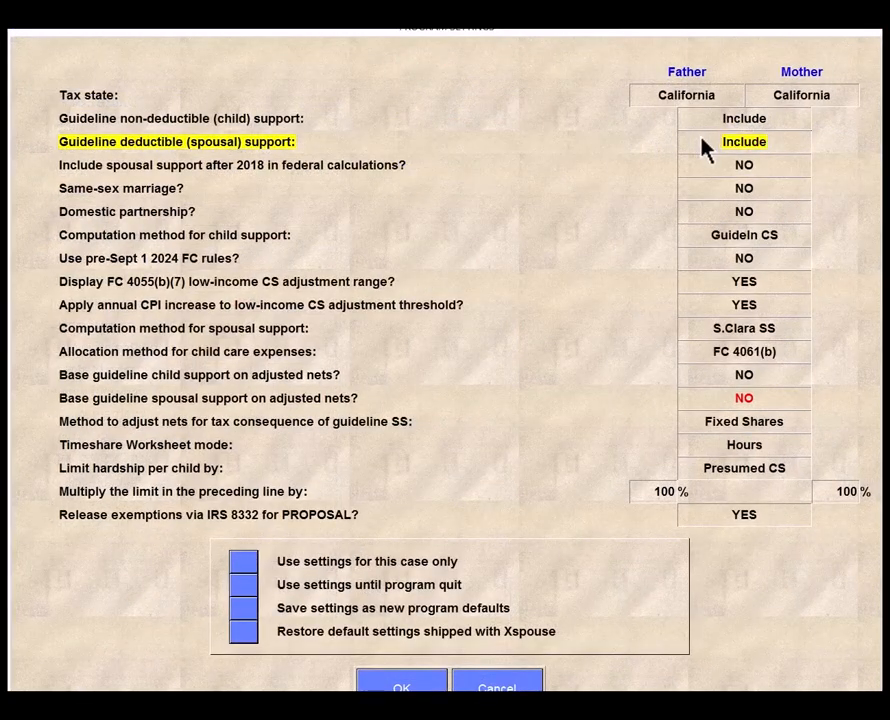
{"action": "left_click", "coordinate": [427, 684]}
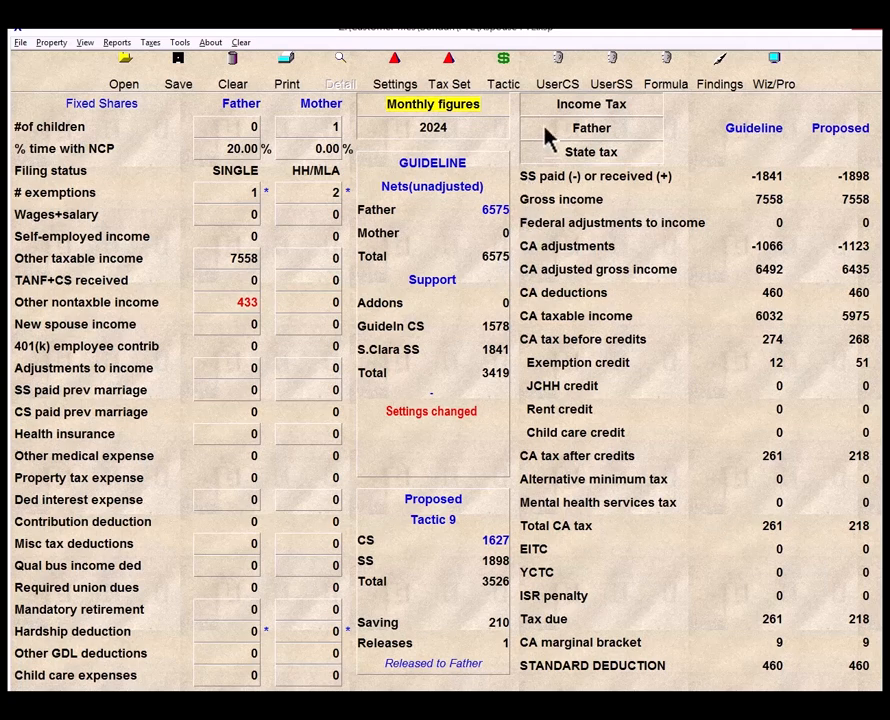
- Set user-specified basic child support of 1578 paid by the father
{"action": "left_click", "coordinate": [556, 86]}
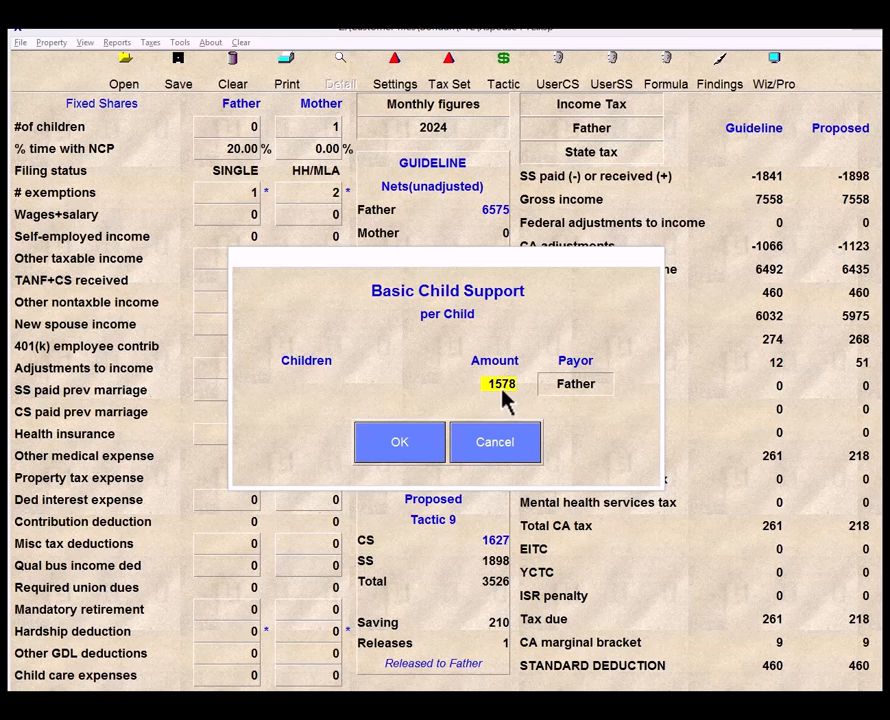
{"action": "left_click", "coordinate": [437, 445]}
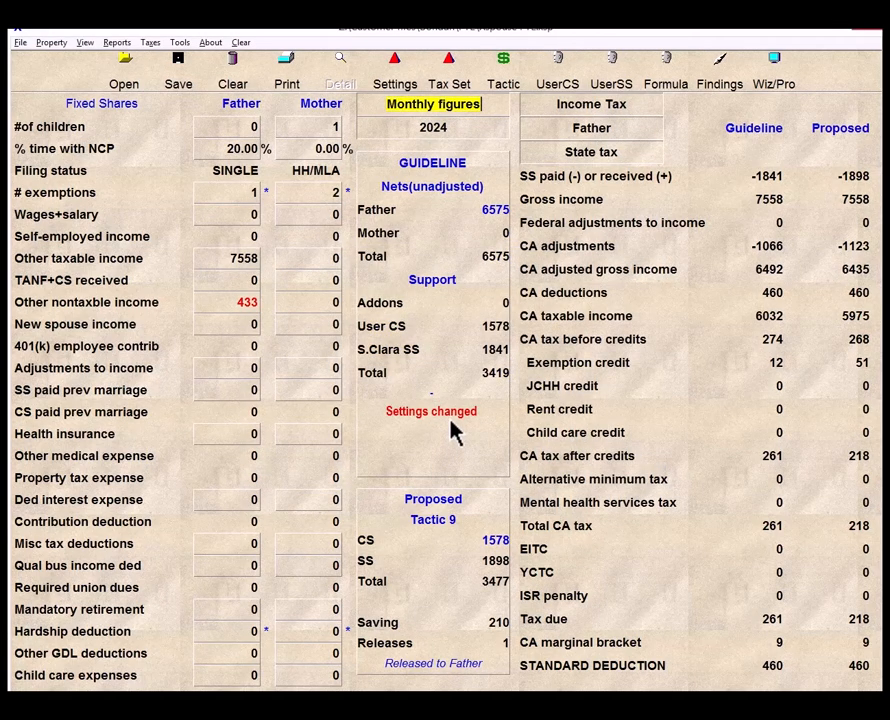
- Switch guideline nets to adjusted and set the father's other nontaxable income to 259
{"action": "left_click", "coordinate": [451, 192]}
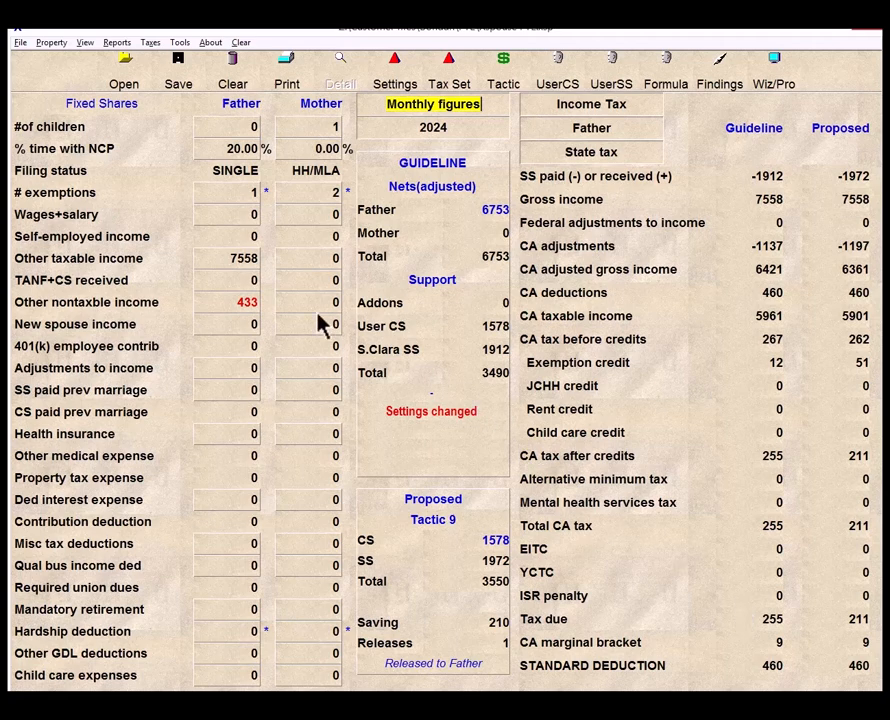
{"action": "left_click", "coordinate": [237, 311]}
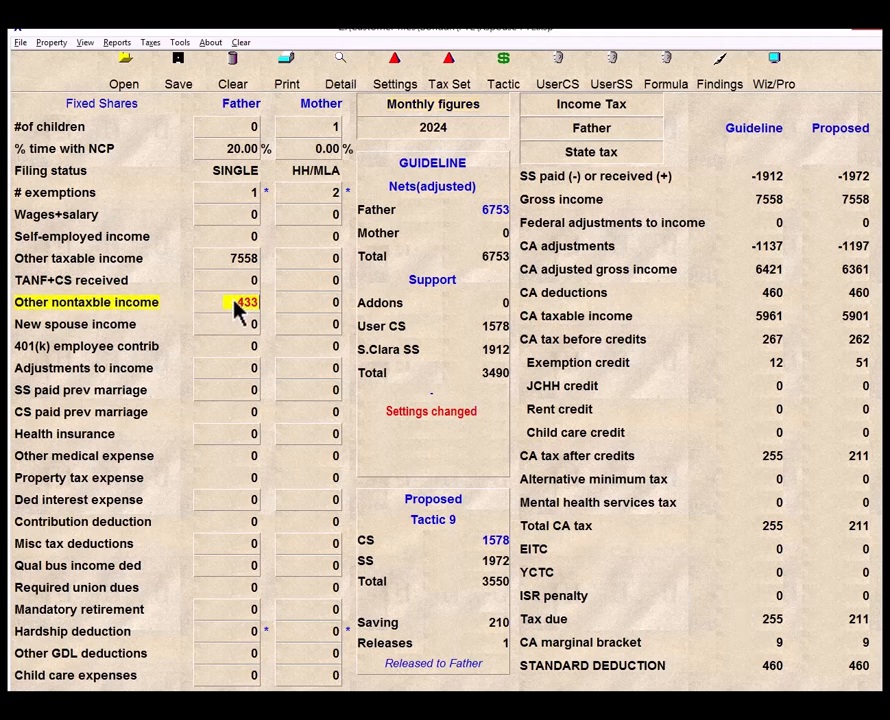
{"action": "type", "text": "255"}
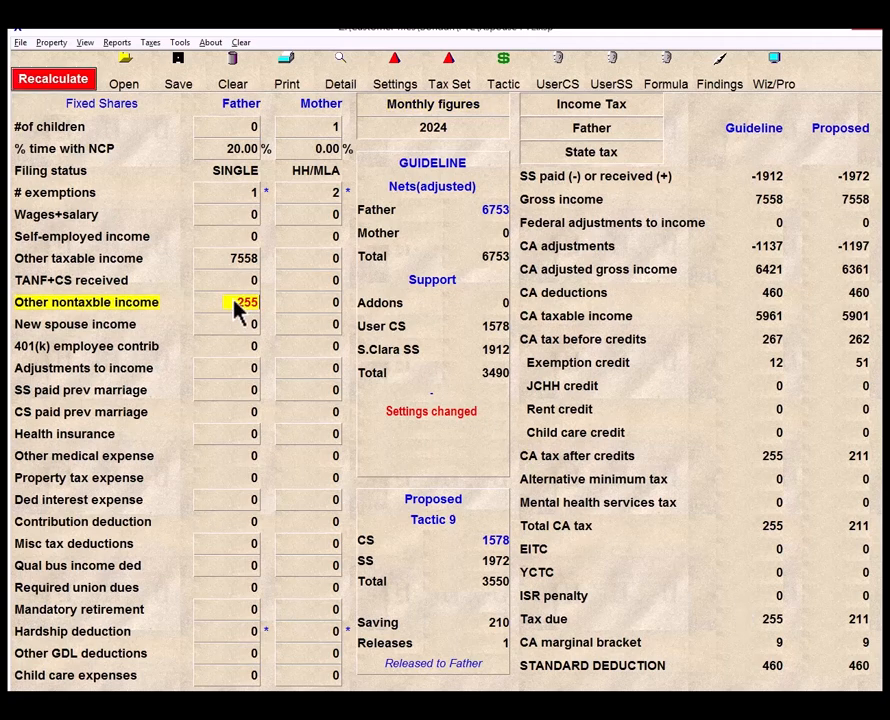
{"action": "key", "text": "Return"}
{"action": "type", "text": "259"}
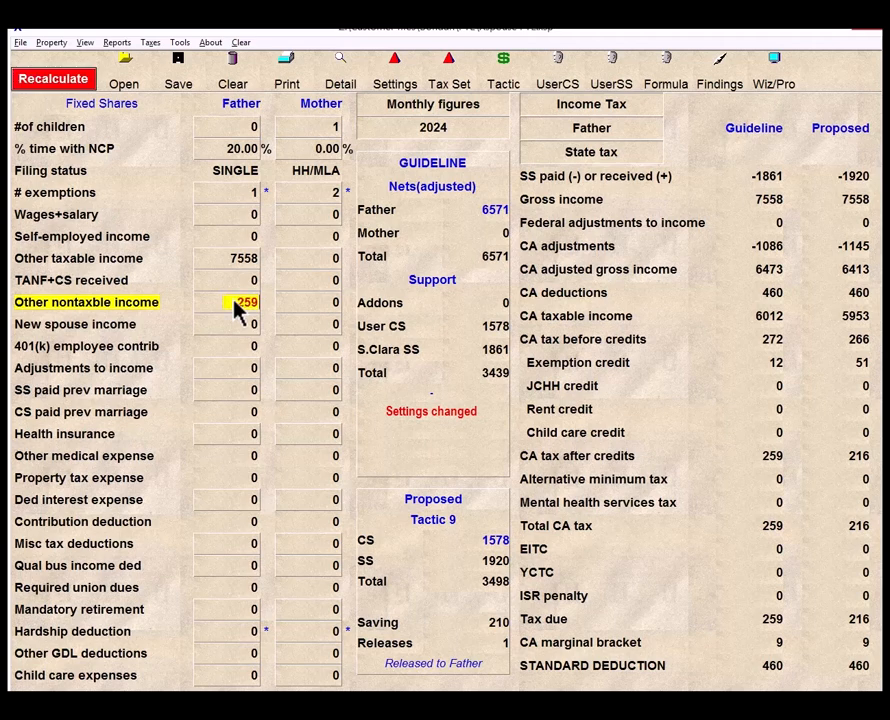
{"action": "key", "text": "Return"}
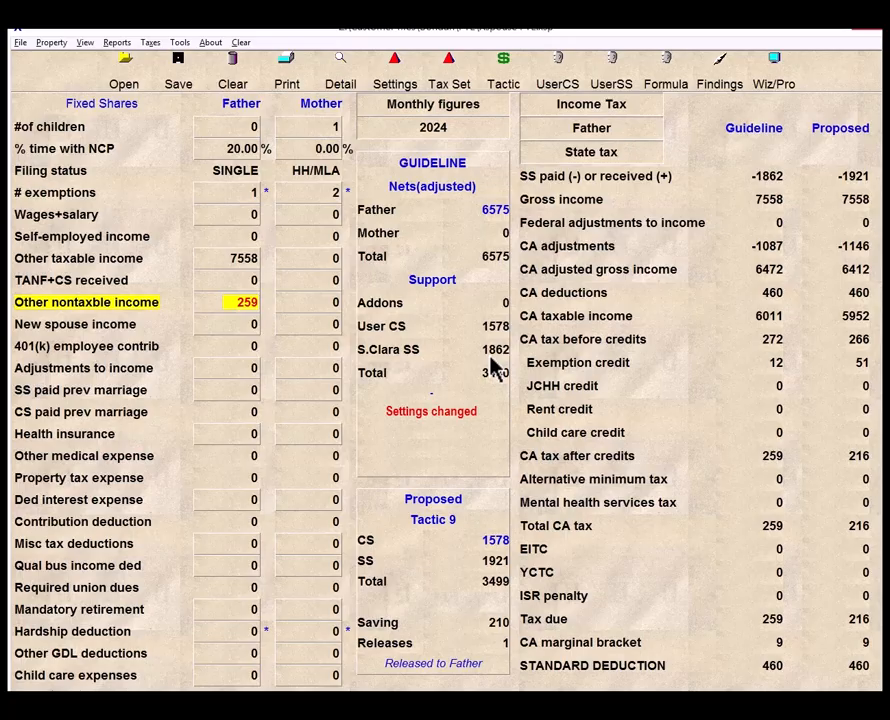
- Compare the guideline results and cash flow in DissoMaster against the current figures
{"action": "key", "text": "alt+Tab"}
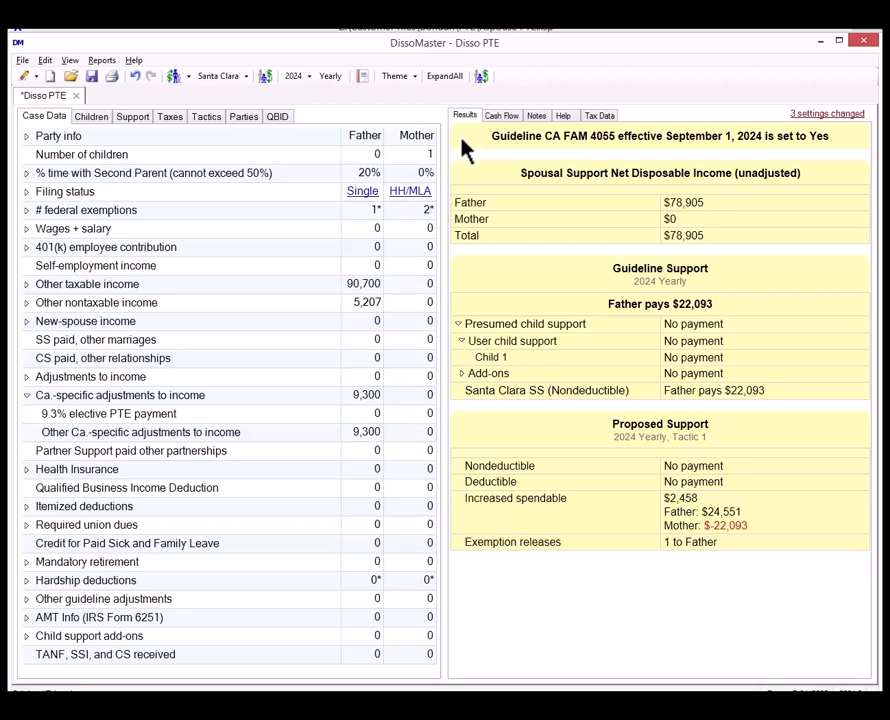
{"action": "left_click", "coordinate": [498, 117]}
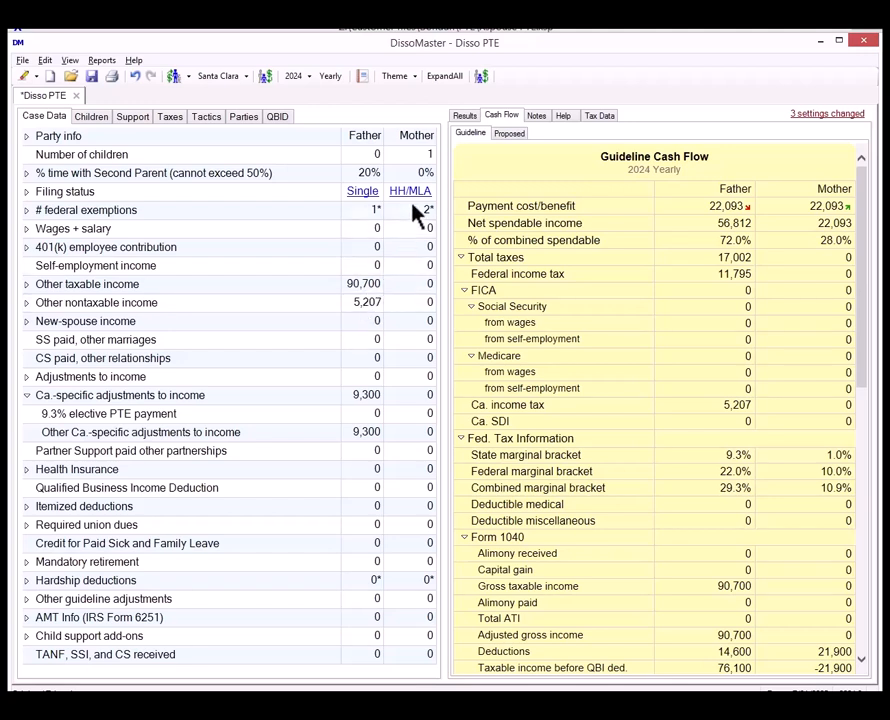
{"action": "left_click", "coordinate": [464, 119]}
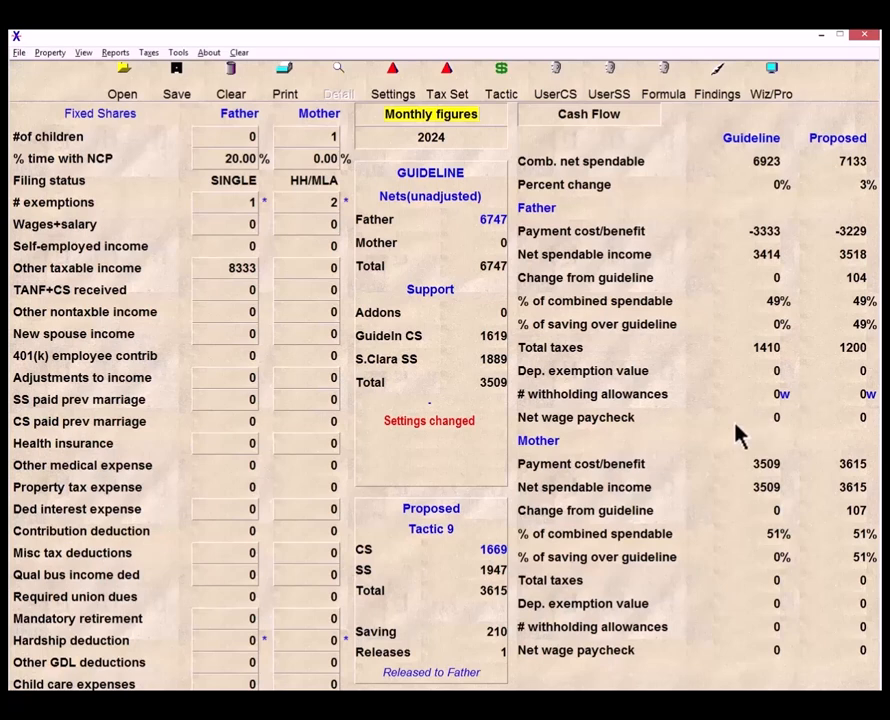
{"action": "key", "text": "alt+Tab"}
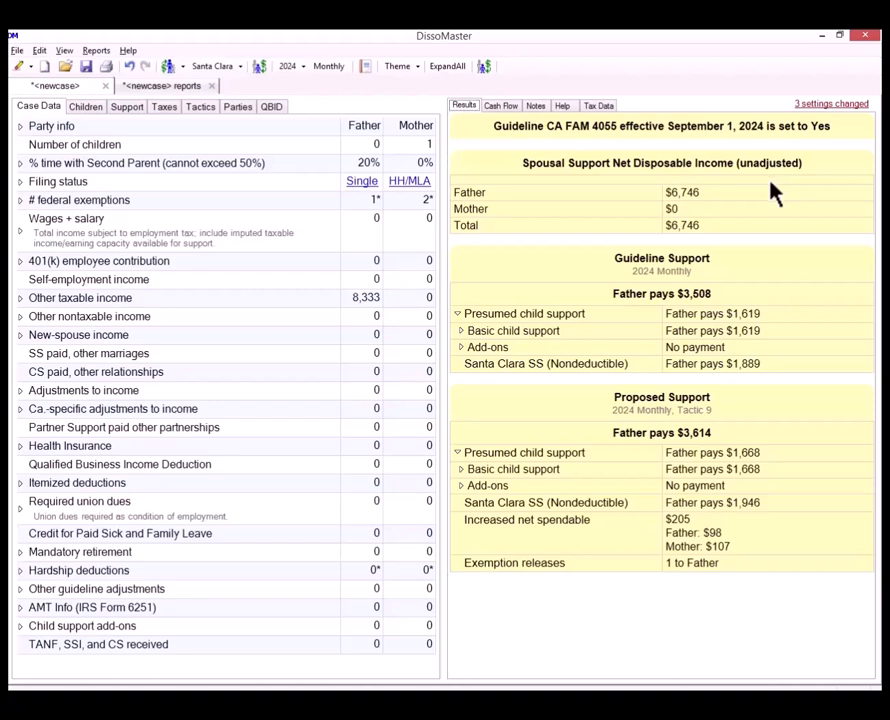
{"action": "left_click", "coordinate": [190, 100]}
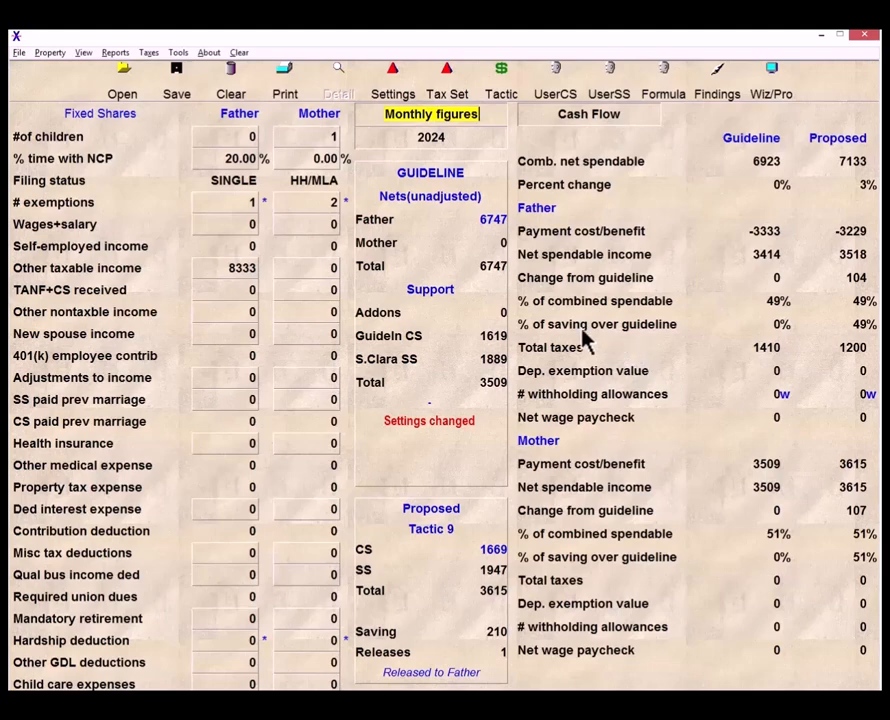
- Set guideline deductible (spousal) support to Exclude in the program settings for this case only
{"action": "left_click", "coordinate": [392, 88]}
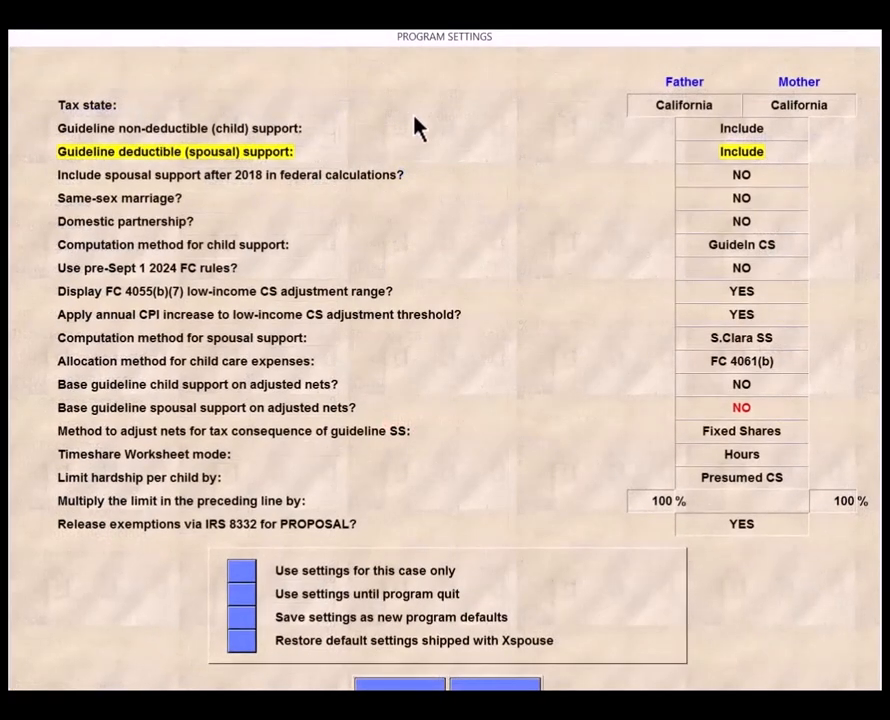
{"action": "left_click", "coordinate": [720, 155]}
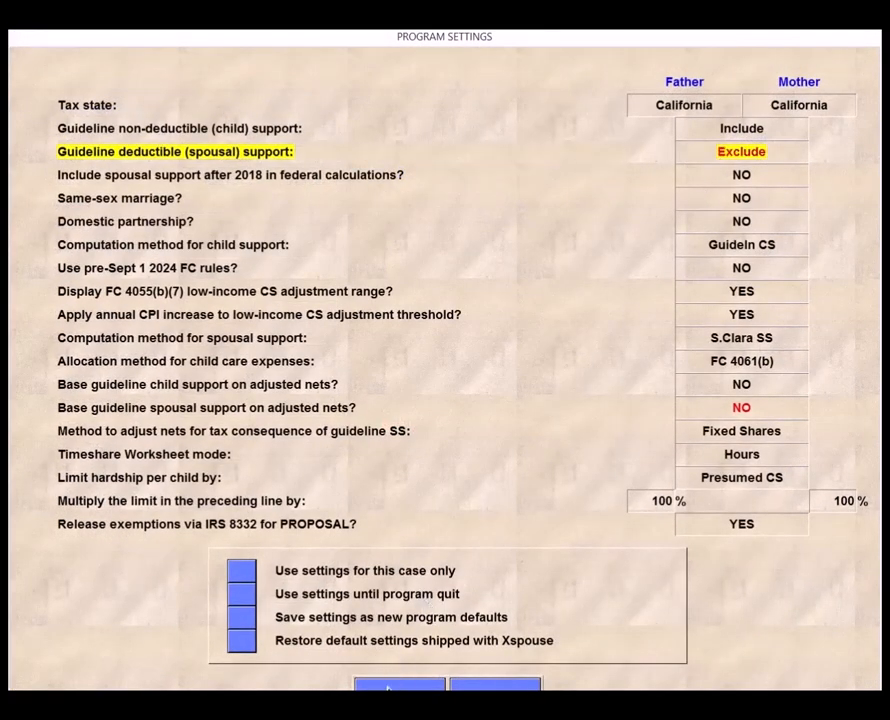
{"action": "left_click", "coordinate": [241, 570]}
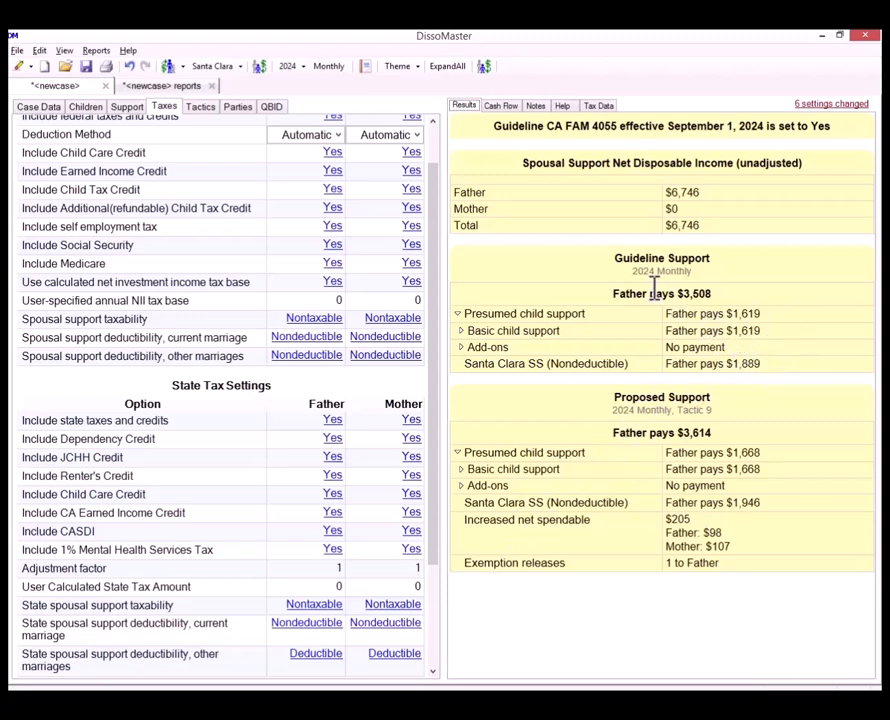
- Apply Tactic 1 to fix nondeductible support at 3509 paid by the father
{"action": "left_click", "coordinate": [504, 106]}
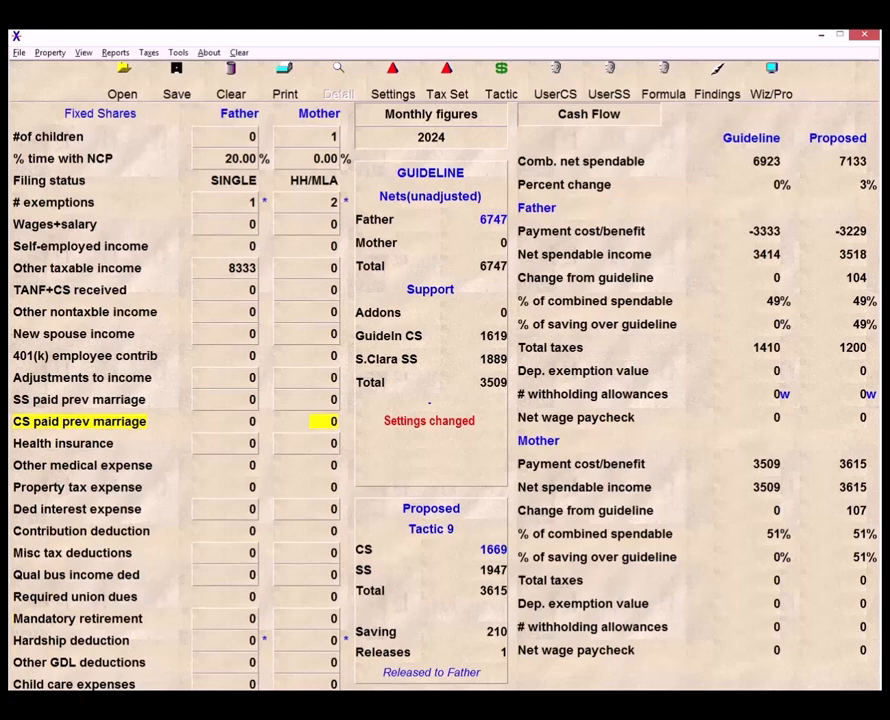
{"action": "left_click", "coordinate": [504, 96]}
{"action": "left_click", "coordinate": [122, 243]}
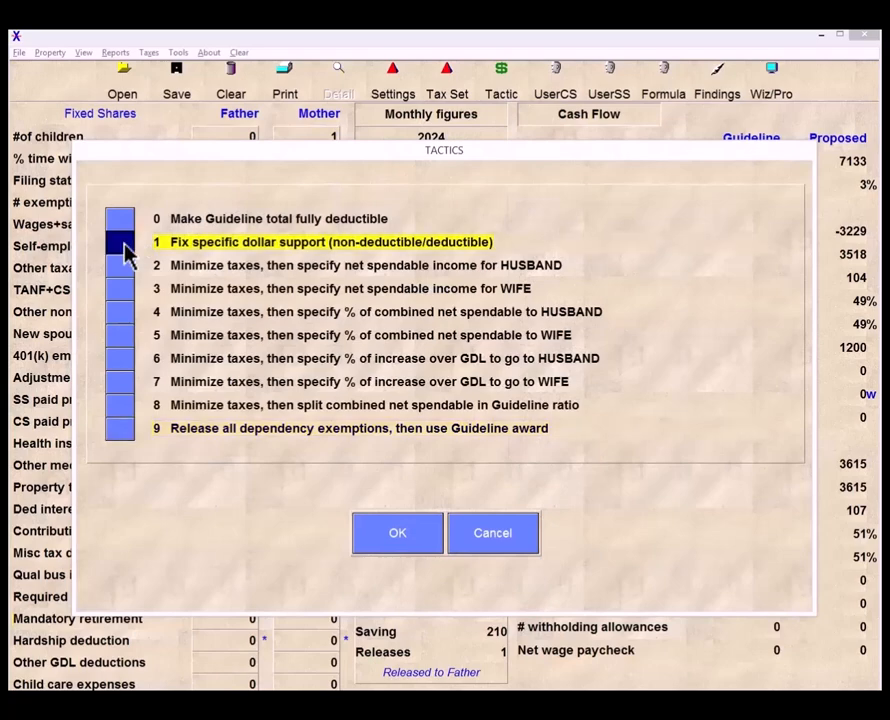
{"action": "left_click", "coordinate": [376, 541]}
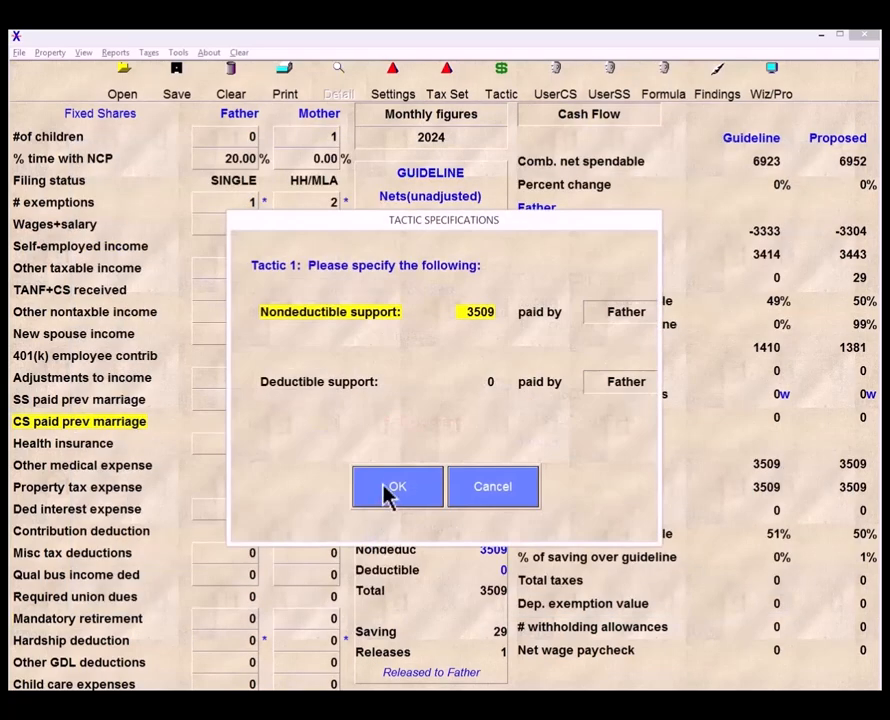
{"action": "left_click_drag", "start_coordinate": [506, 229], "coordinate": [493, 414]}
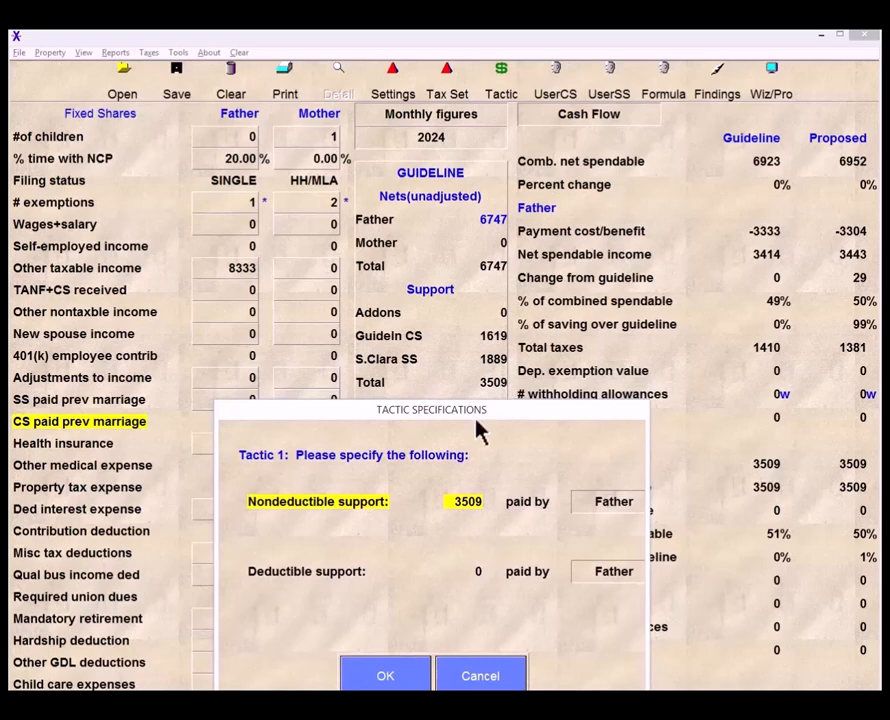
{"action": "left_click", "coordinate": [415, 677]}
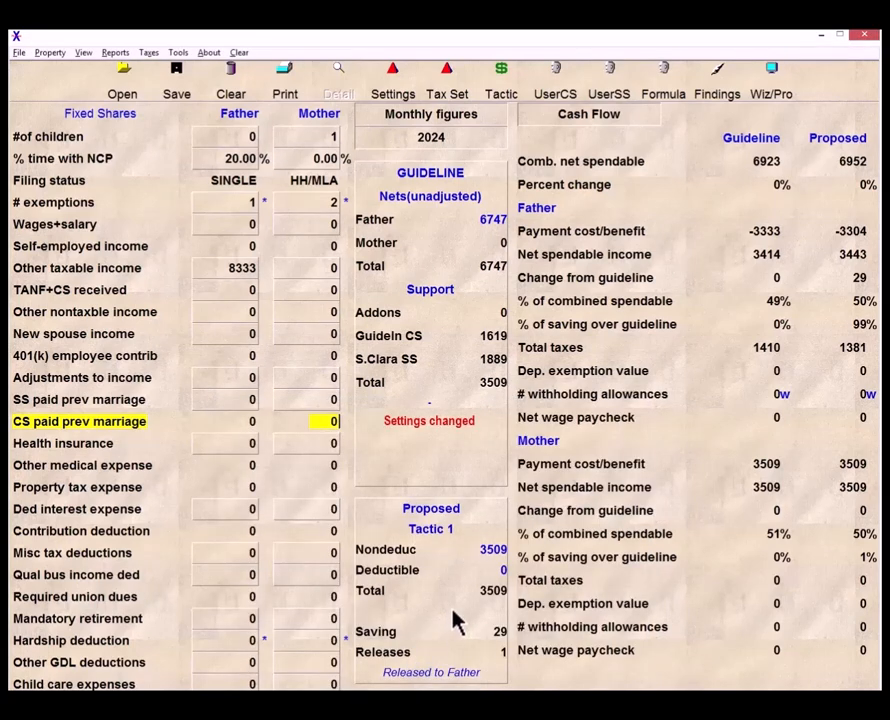
- Block the exemption release and reapply Tactic 1 with nondeductible support of 3582 paid by the father
{"action": "left_click", "coordinate": [467, 675]}
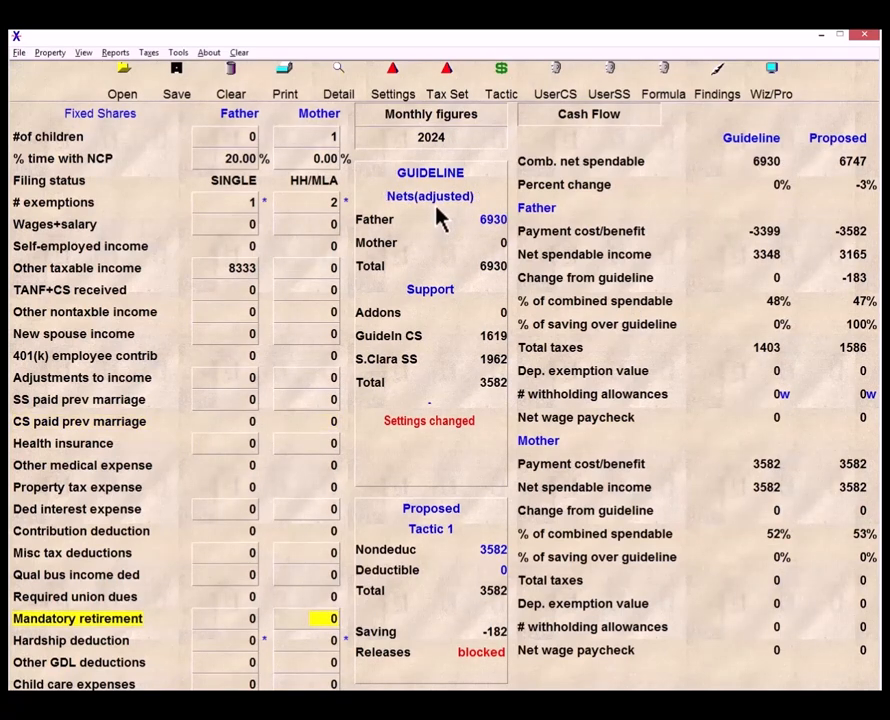
{"action": "left_click", "coordinate": [503, 100]}
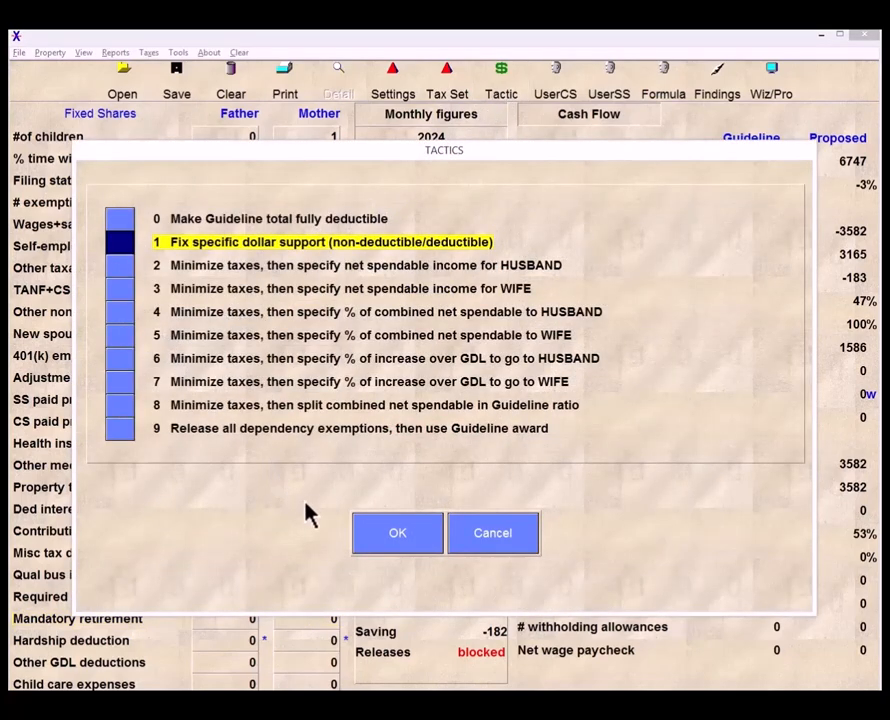
{"action": "left_click", "coordinate": [395, 545]}
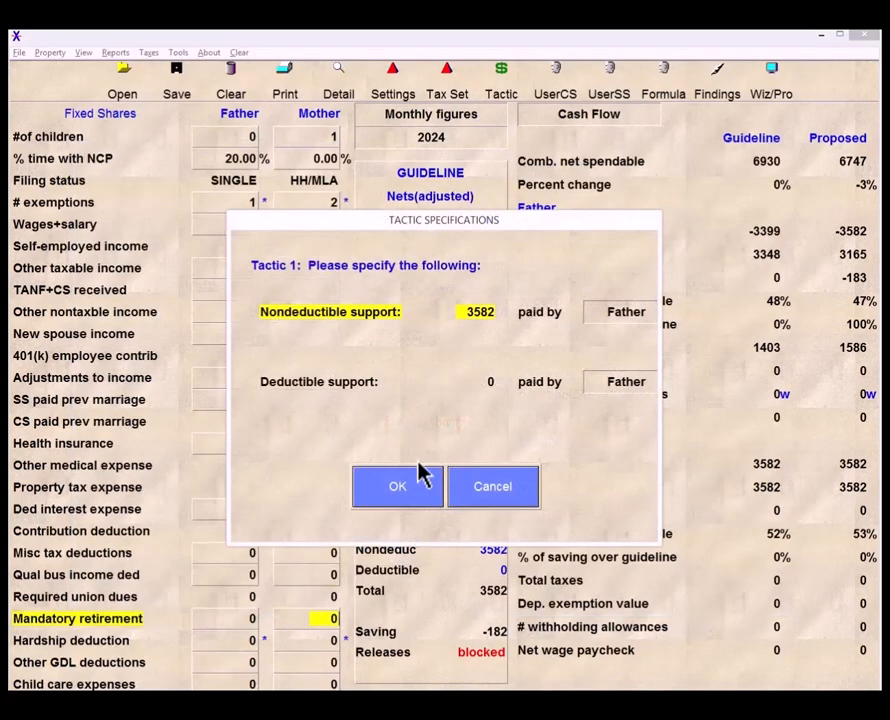
{"action": "left_click_drag", "start_coordinate": [540, 222], "coordinate": [501, 403]}
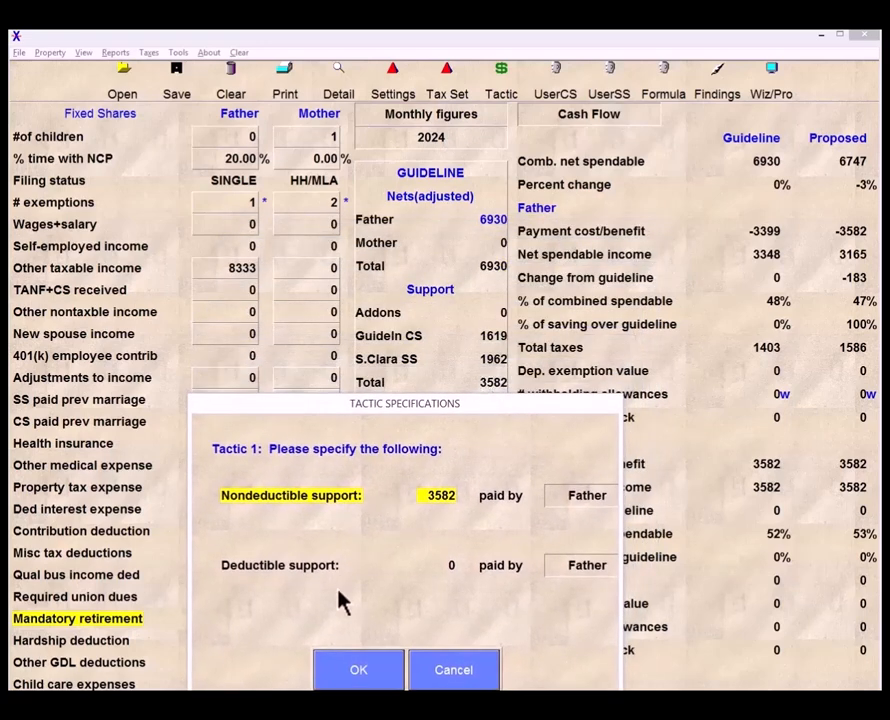
{"action": "left_click", "coordinate": [358, 672]}
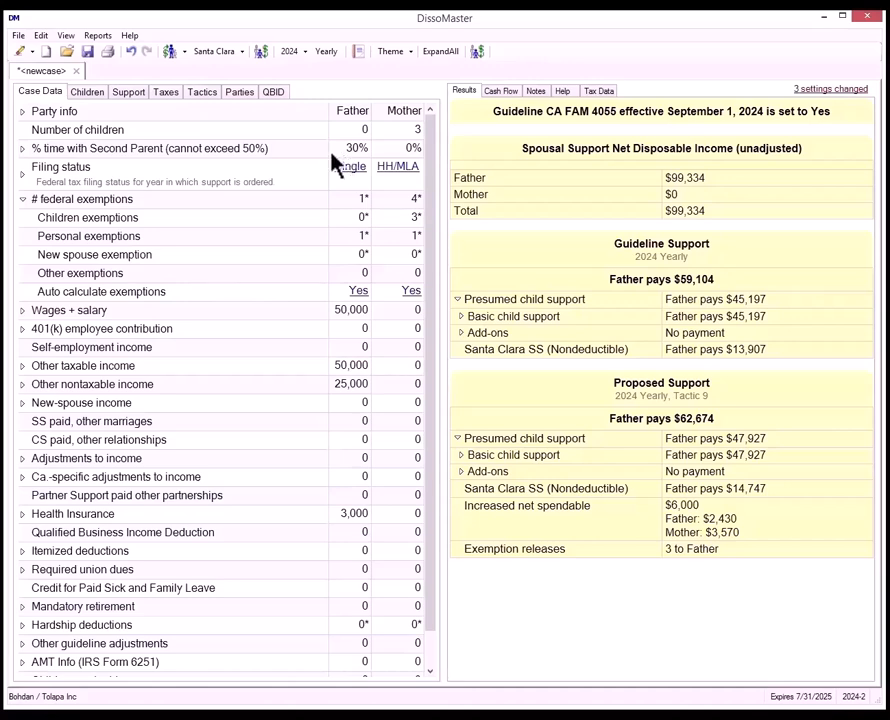
- Review the father's federal and California tax settings in the new case
{"action": "left_click", "coordinate": [168, 93]}
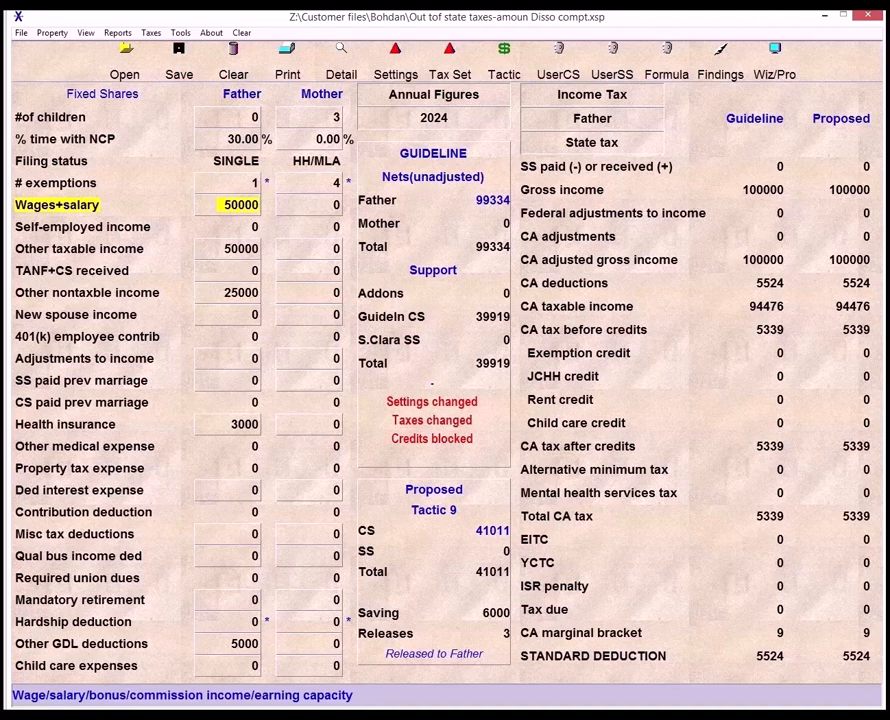
{"action": "left_click", "coordinate": [236, 648]}
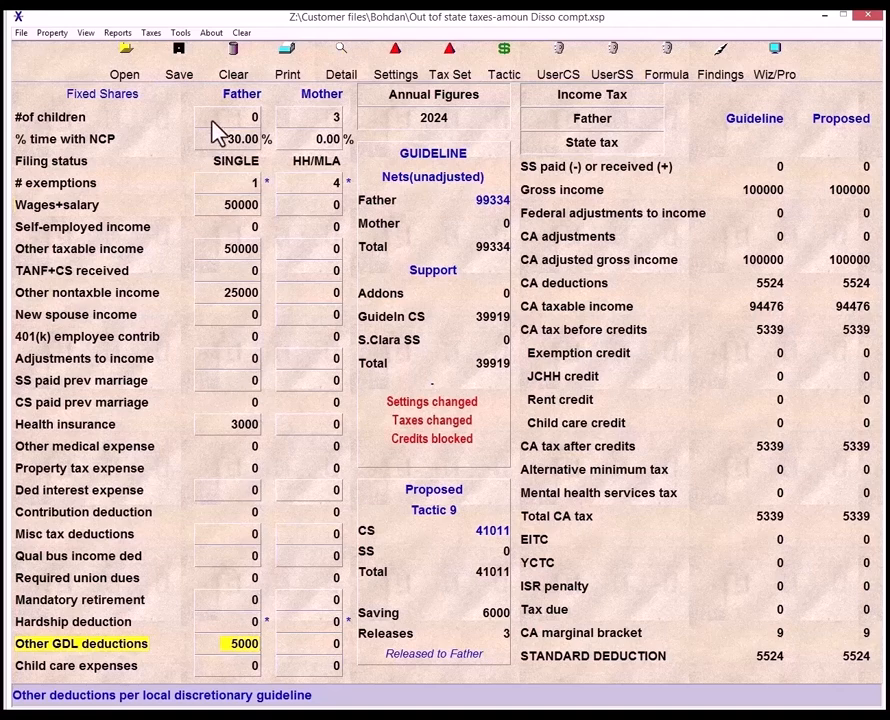
{"action": "left_click", "coordinate": [151, 34]}
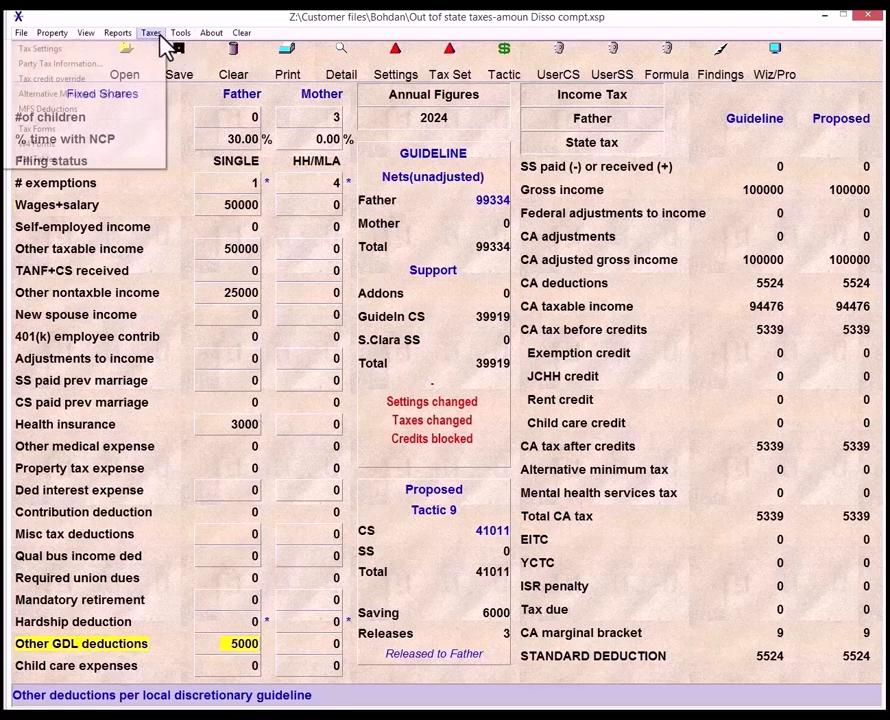
{"action": "left_click", "coordinate": [139, 49]}
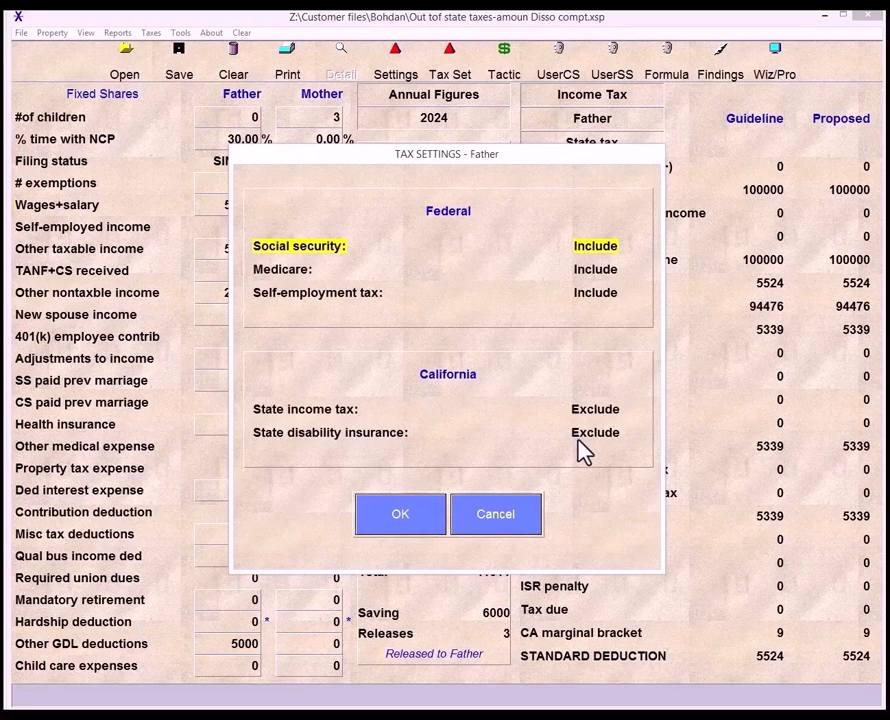
{"action": "left_click", "coordinate": [400, 514]}
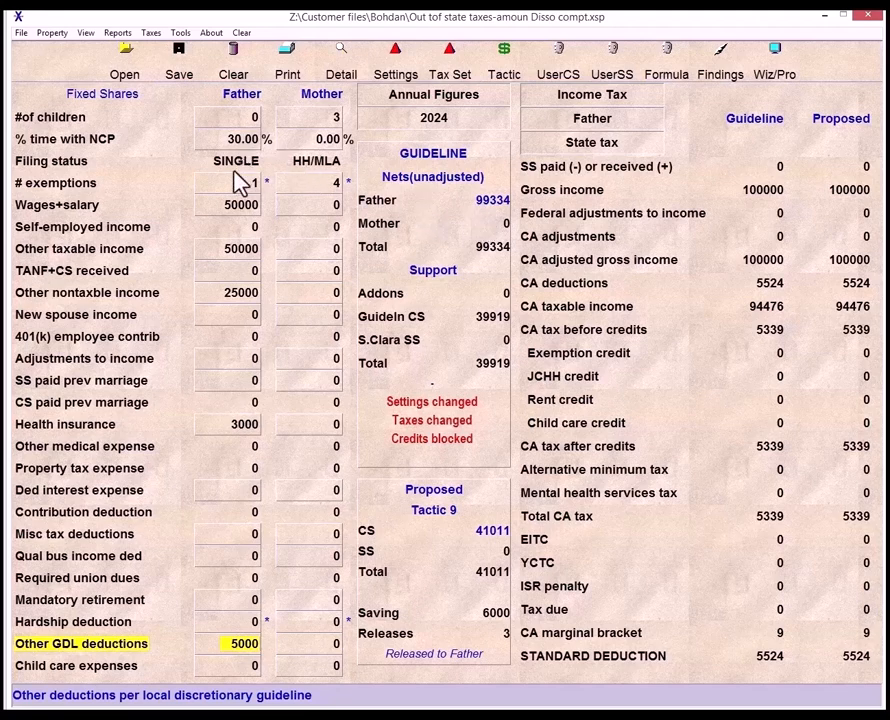
- Open the father's tax forms, view Schedule A, and close the forms
{"action": "left_click", "coordinate": [151, 33]}
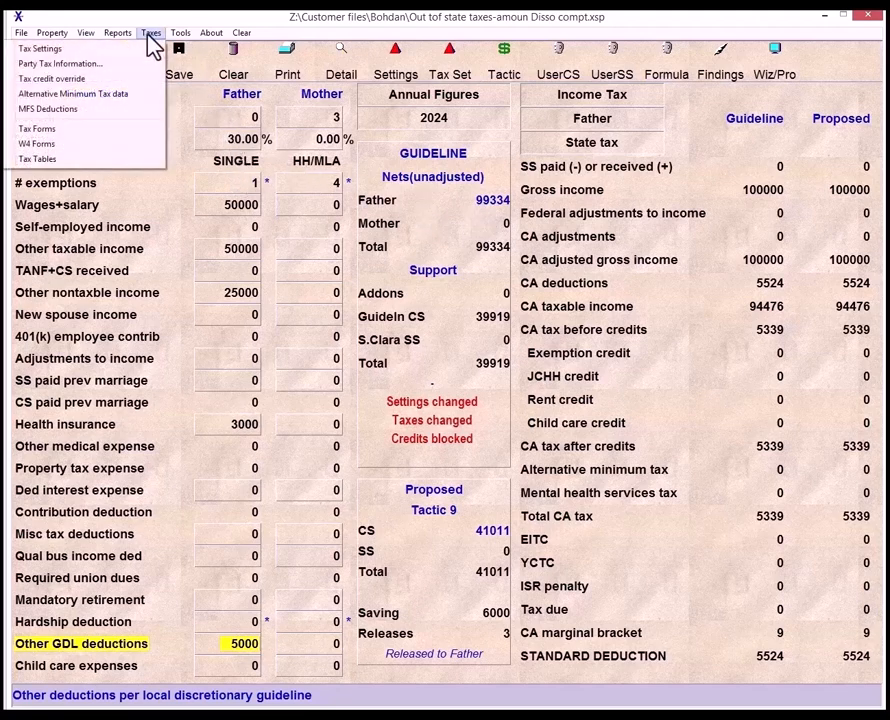
{"action": "left_click", "coordinate": [95, 129]}
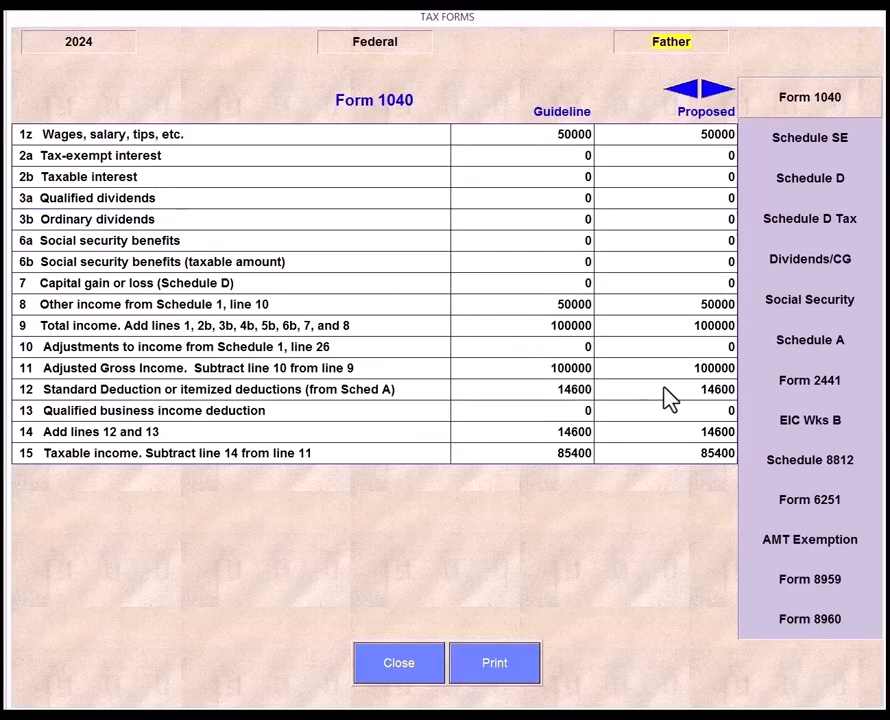
{"action": "left_click", "coordinate": [809, 357]}
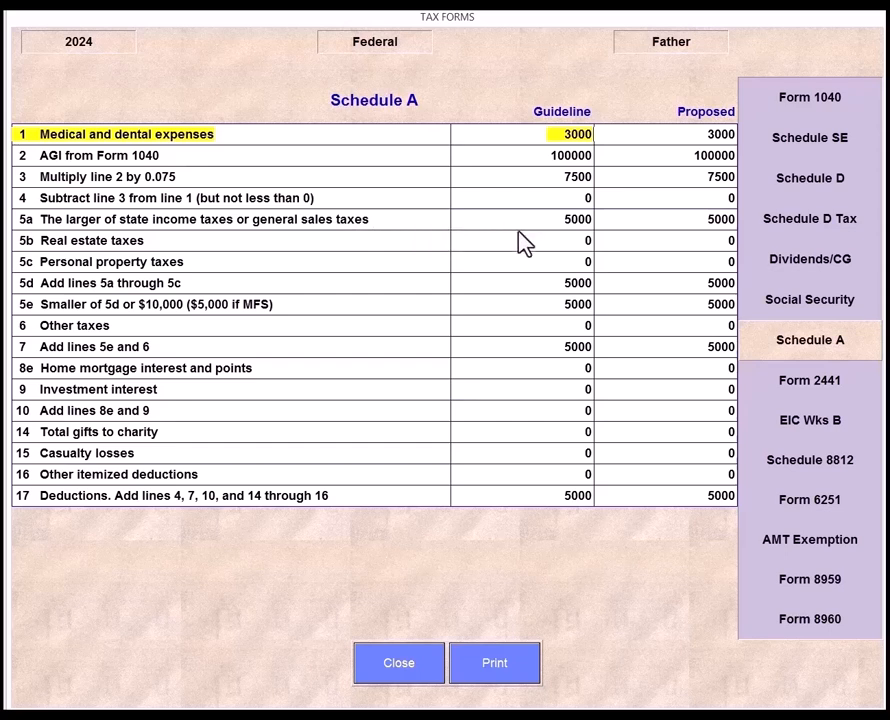
{"action": "left_click", "coordinate": [378, 660]}
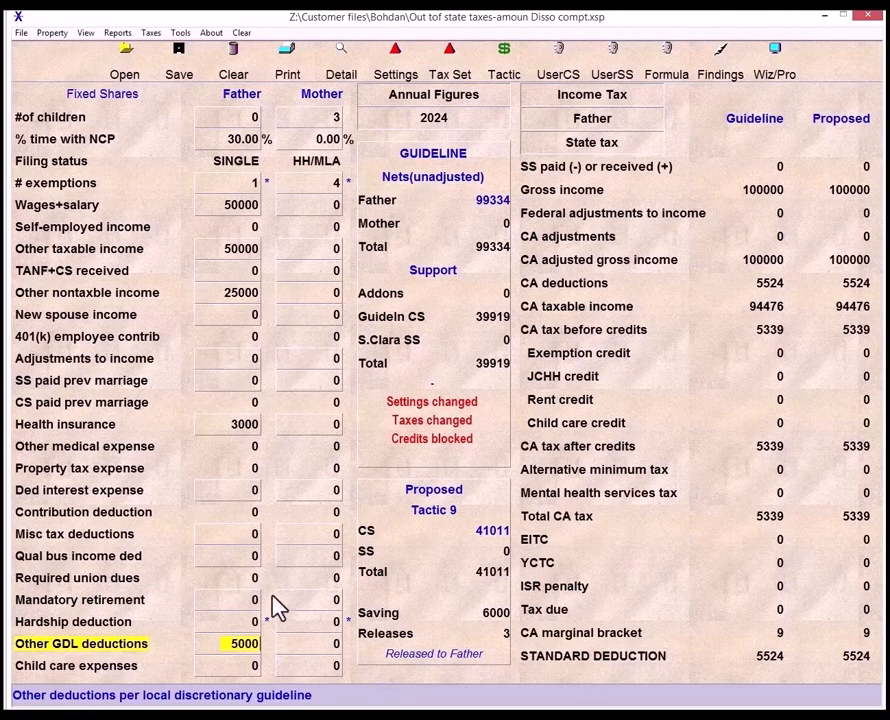
- Open the father's miscellaneous tax deductions and inspect the state sales taxes entry
{"action": "left_click", "coordinate": [234, 538]}
{"action": "double_click", "coordinate": [238, 546]}
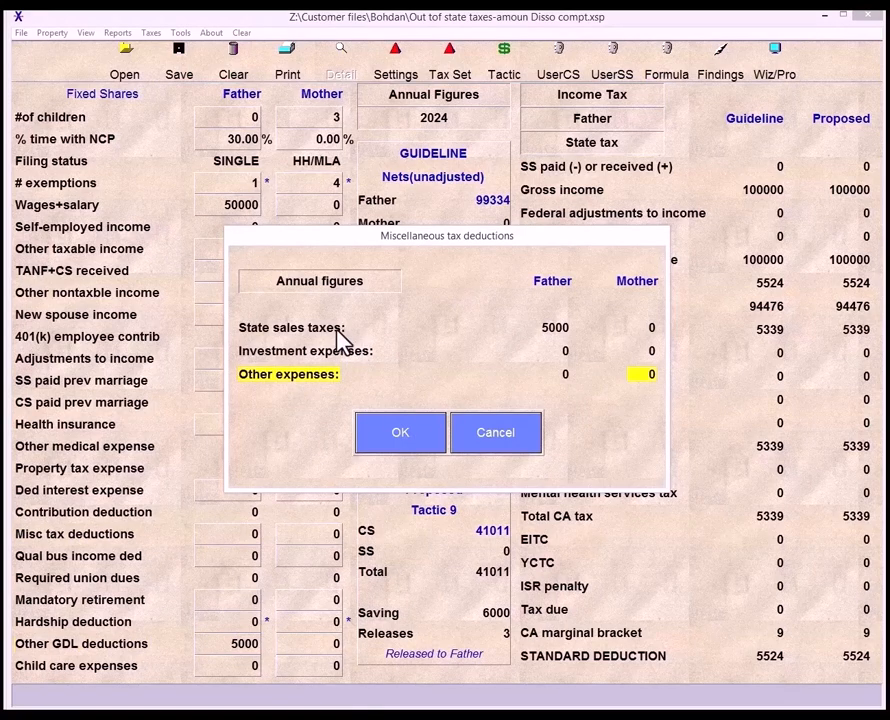
{"action": "left_click", "coordinate": [338, 332]}
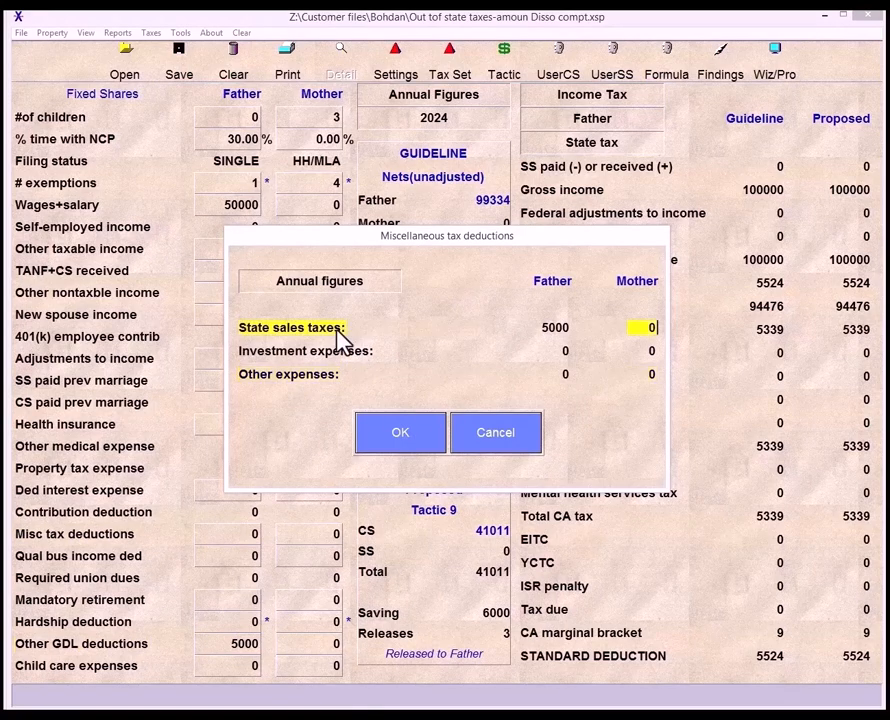
{"action": "left_click", "coordinate": [556, 333]}
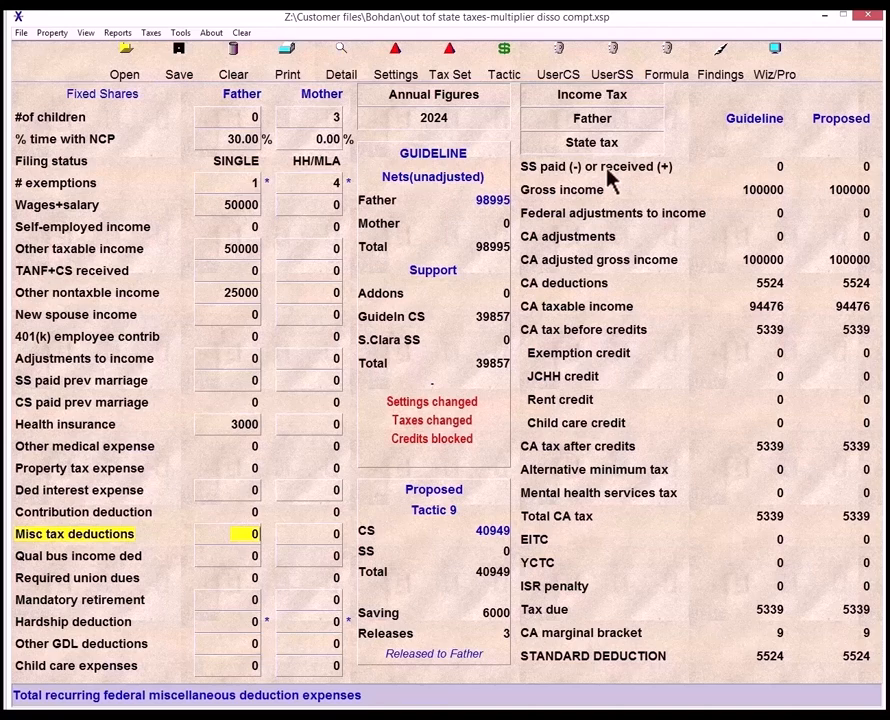
- Review the father's tax credit overrides and the program settings without changing them
{"action": "left_click", "coordinate": [155, 34]}
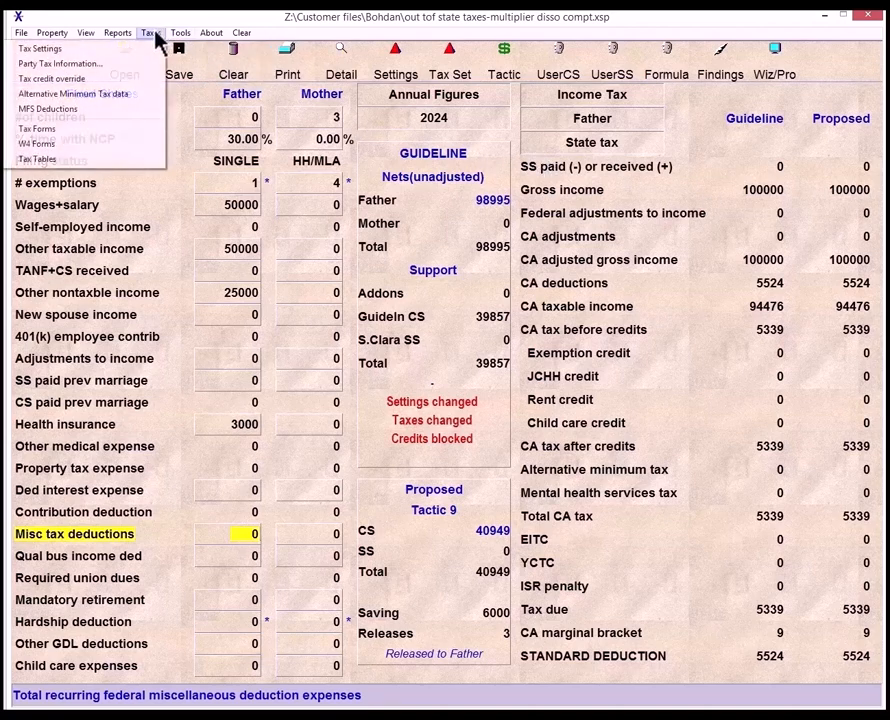
{"action": "left_click", "coordinate": [128, 79]}
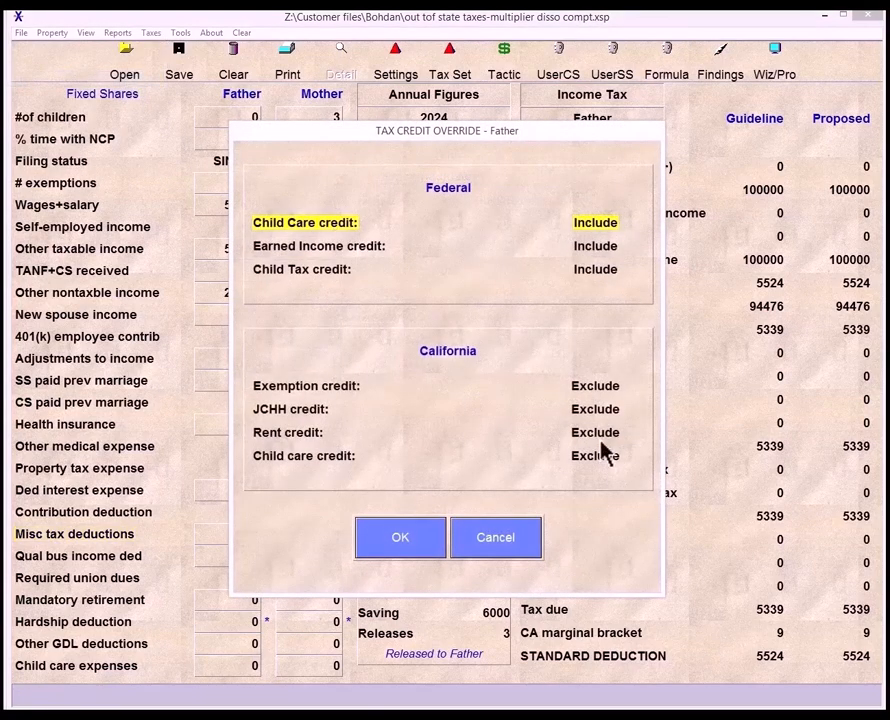
{"action": "left_click", "coordinate": [400, 540]}
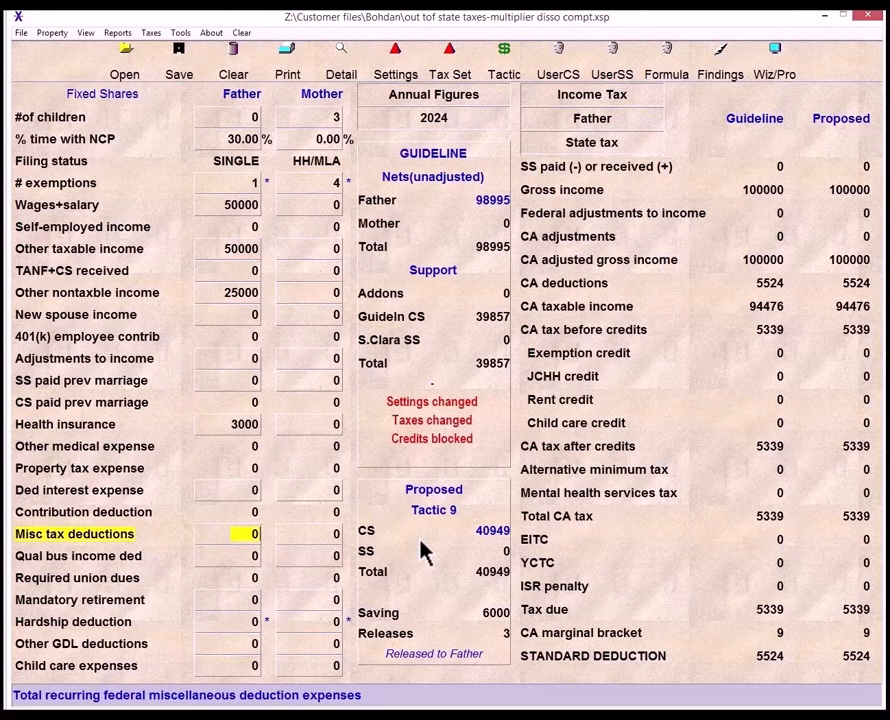
{"action": "left_click", "coordinate": [393, 78]}
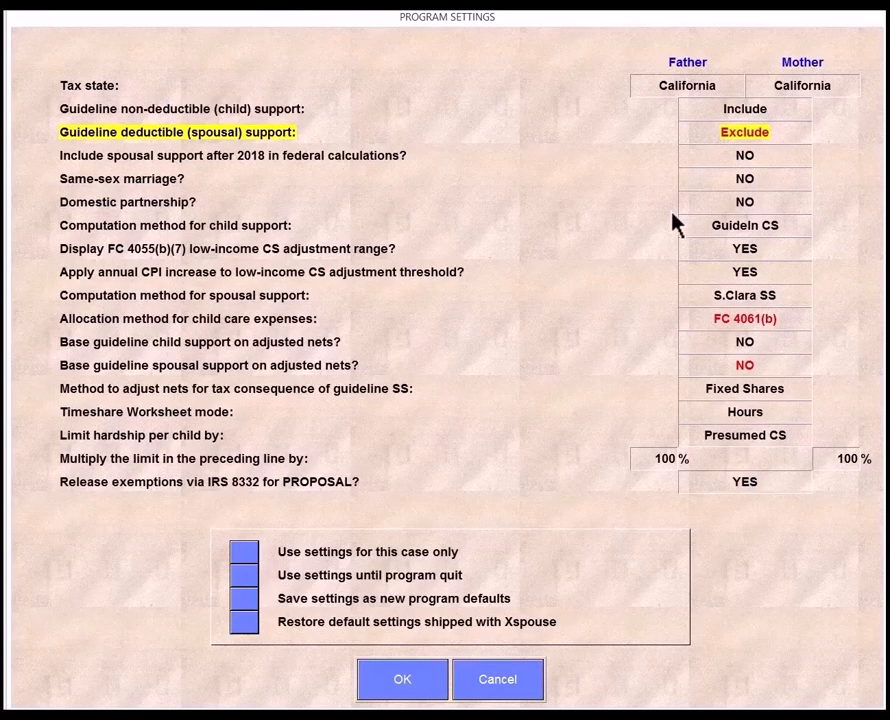
{"action": "left_click", "coordinate": [428, 683]}
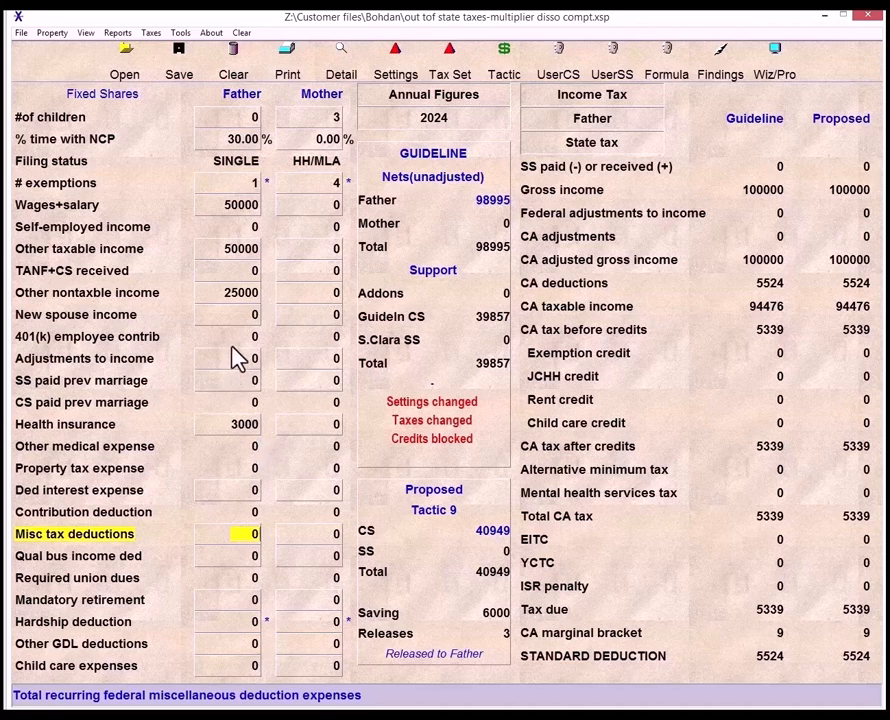
- Review the father's federal and California tax settings, including state disability insurance
{"action": "left_click", "coordinate": [154, 37]}
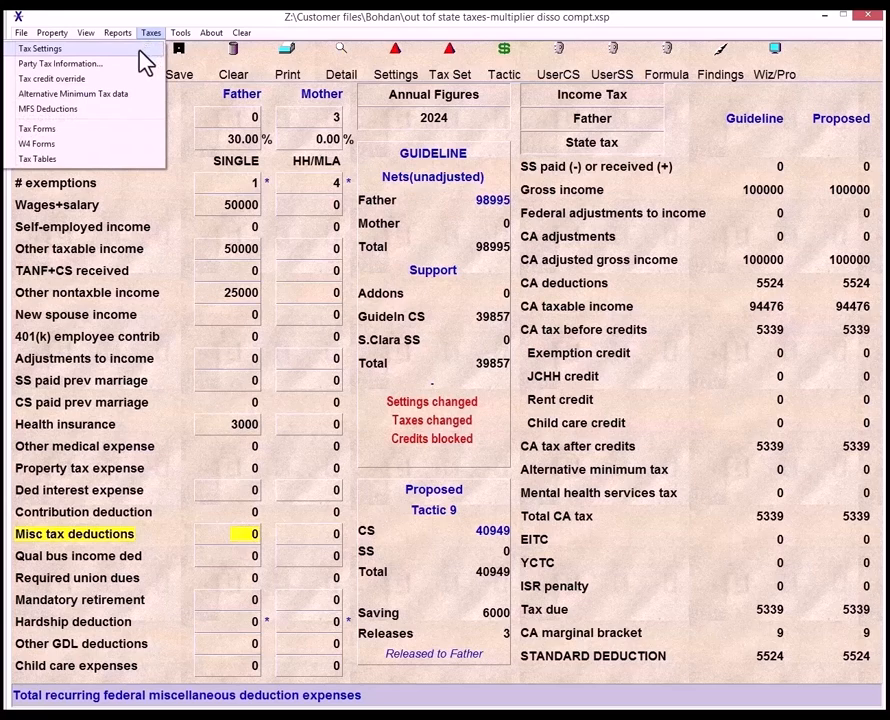
{"action": "left_click", "coordinate": [141, 50]}
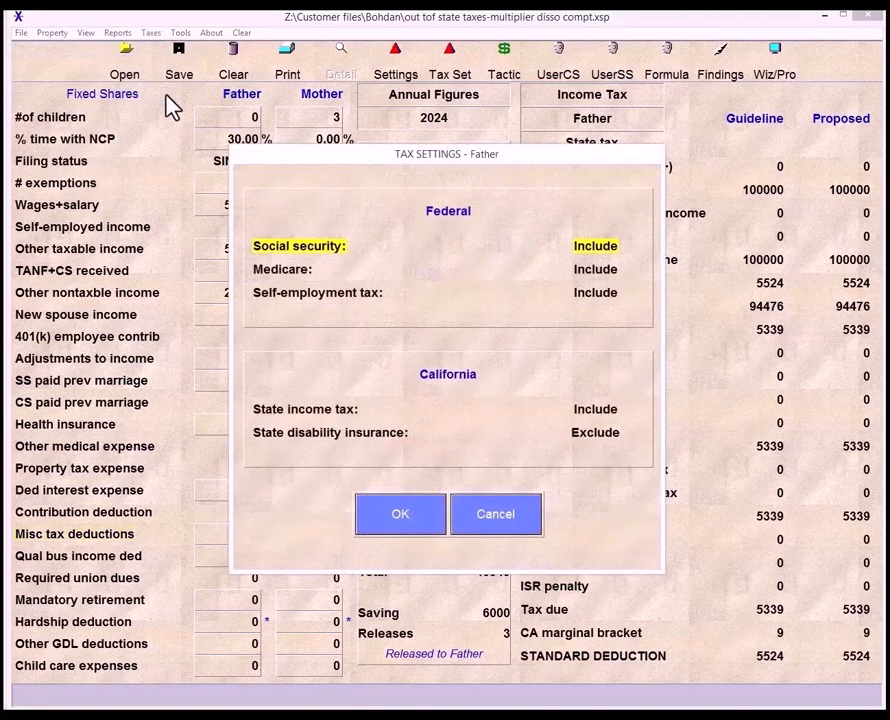
{"action": "left_click", "coordinate": [590, 437]}
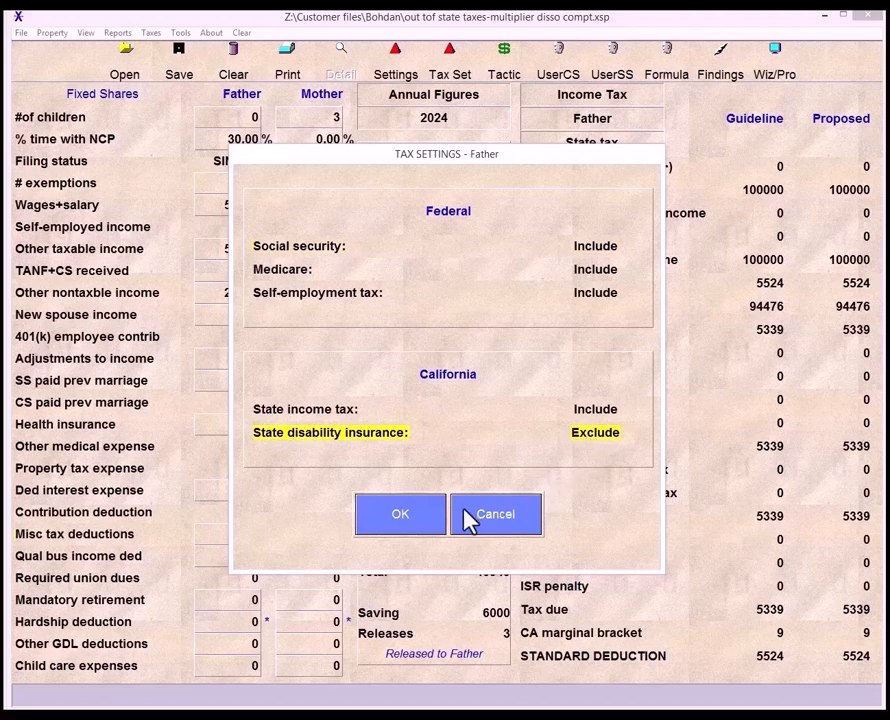
{"action": "left_click", "coordinate": [398, 513]}
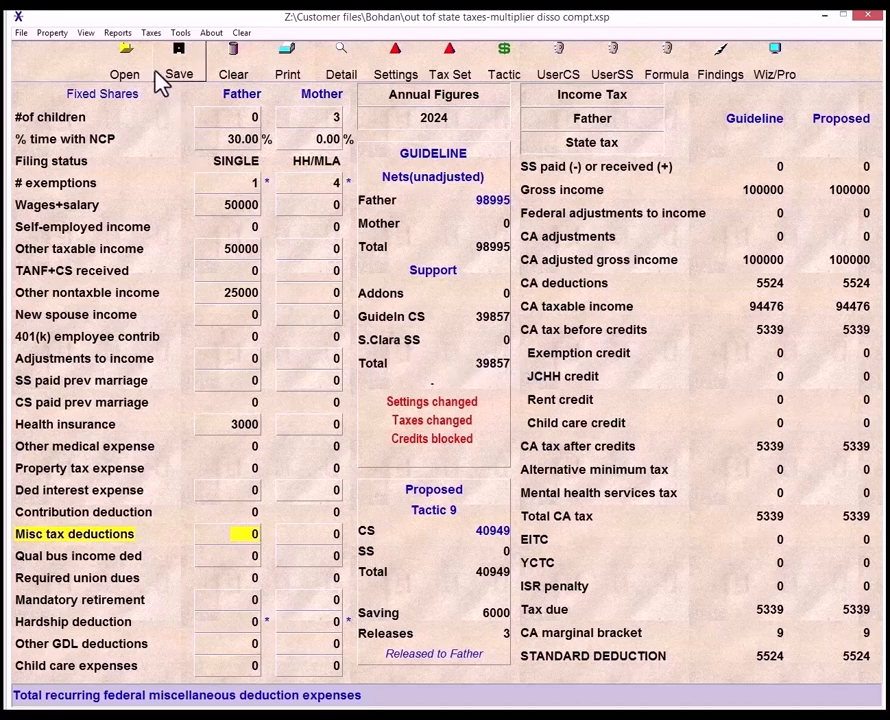
- Set the father's California state income tax multiplier to 0.9365 in the tax settings
{"action": "left_click", "coordinate": [152, 34]}
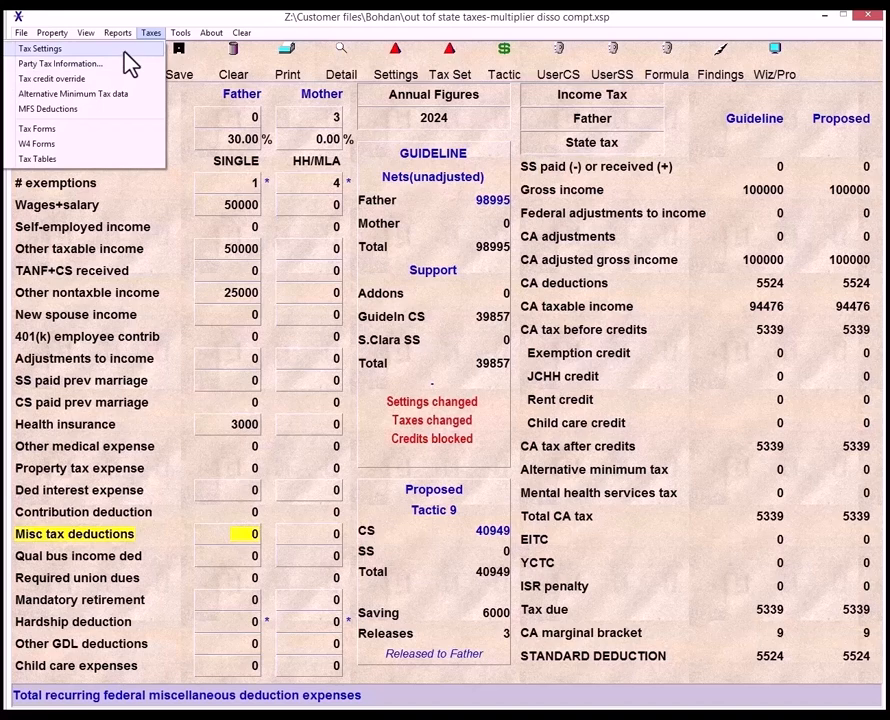
{"action": "left_click", "coordinate": [125, 56]}
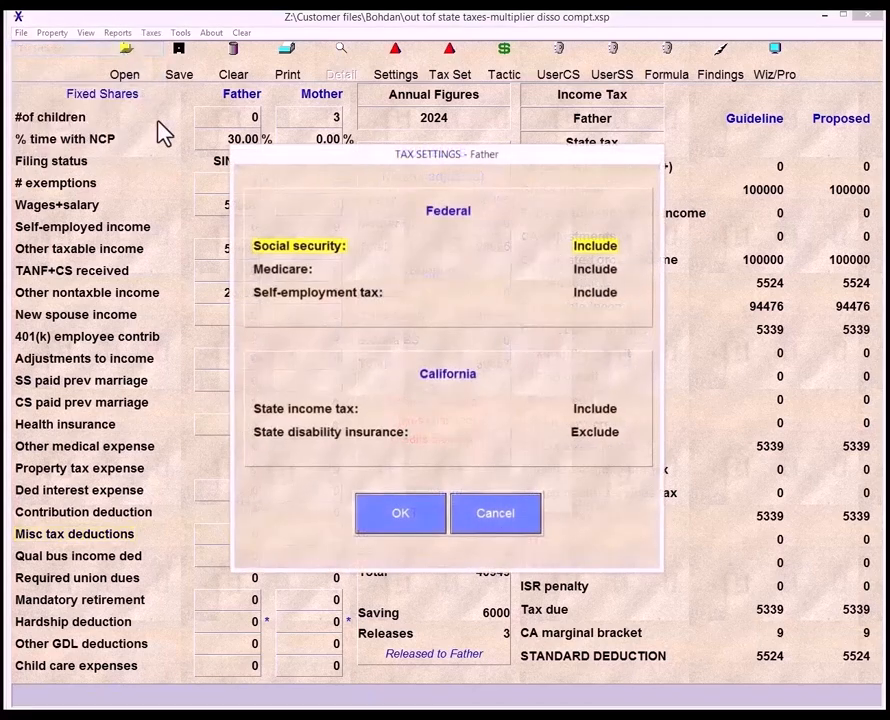
{"action": "left_click", "coordinate": [597, 413]}
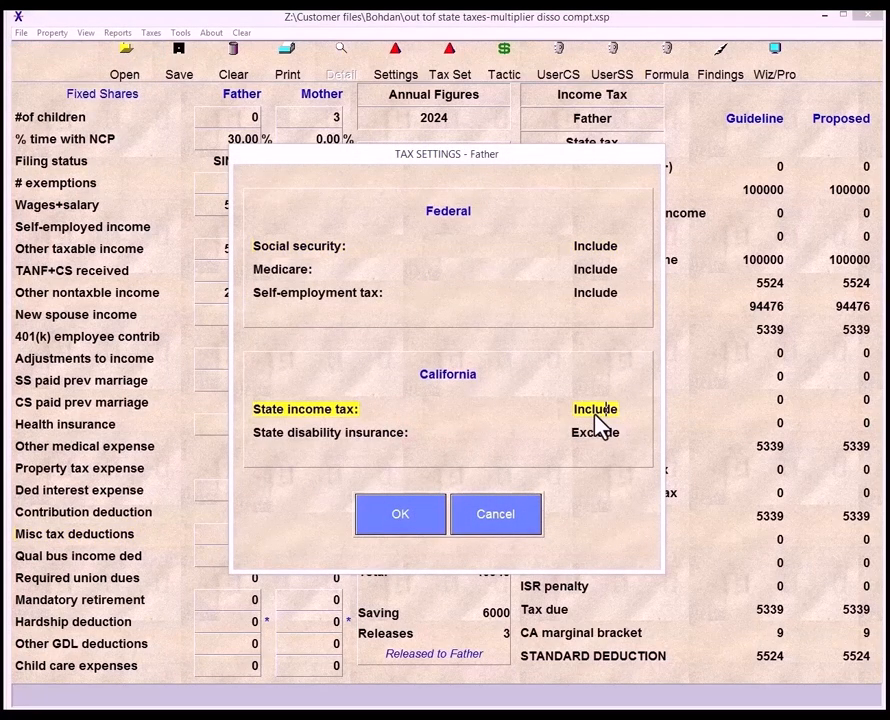
{"action": "type", "text": "0.9365"}
{"action": "left_click", "coordinate": [400, 514]}
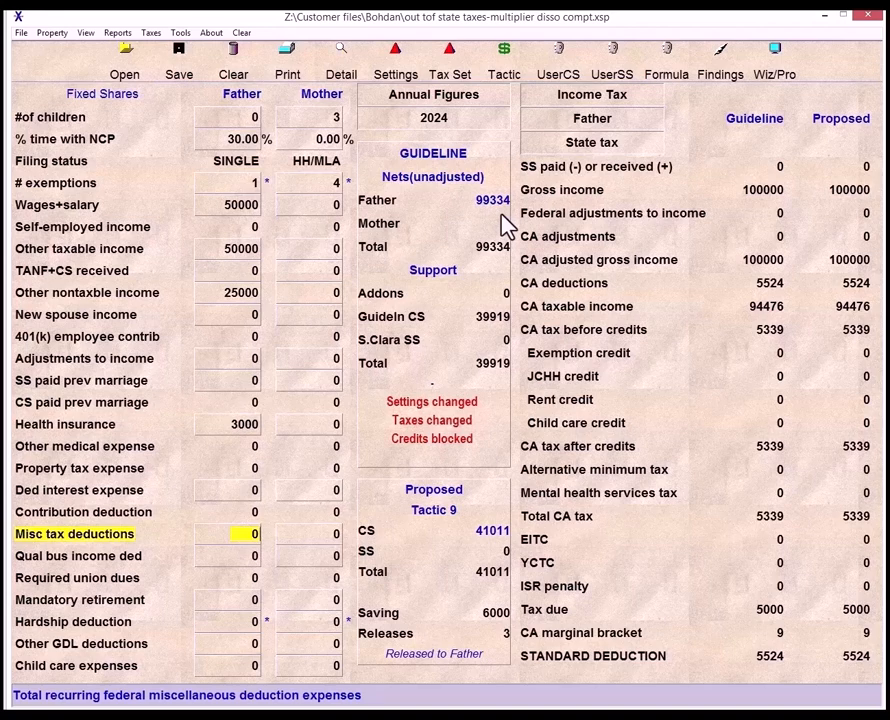
- Include guideline deductible (spousal) support in the program settings
{"action": "left_click", "coordinate": [418, 72]}
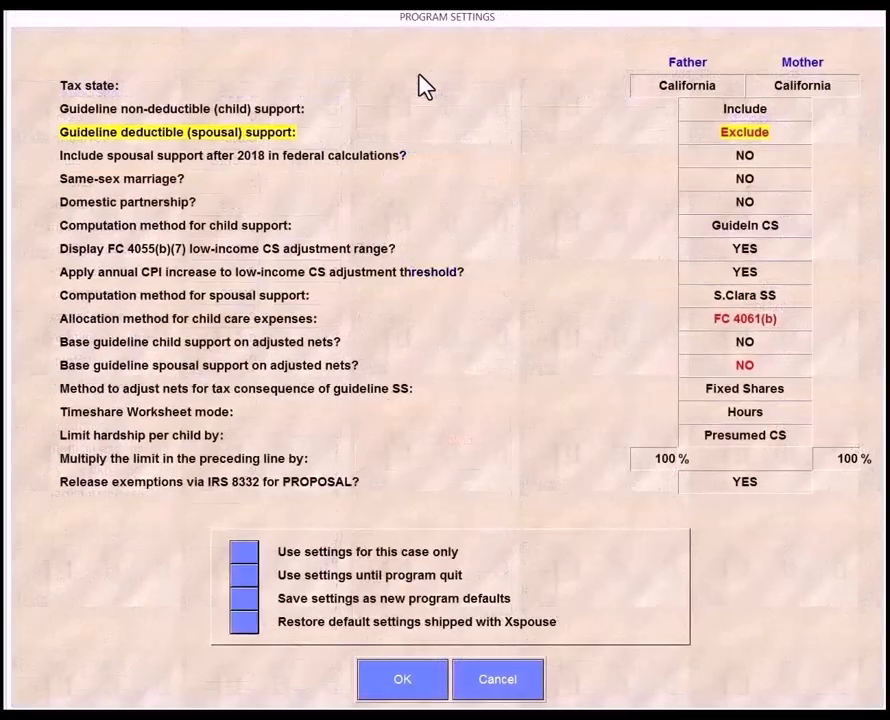
{"action": "left_click", "coordinate": [710, 135]}
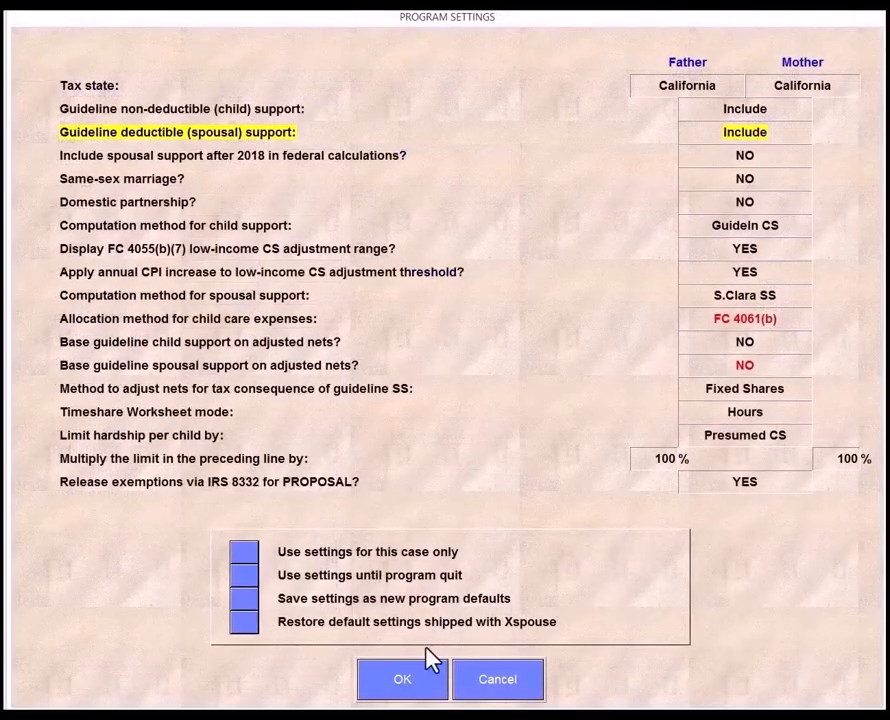
{"action": "left_click", "coordinate": [419, 694]}
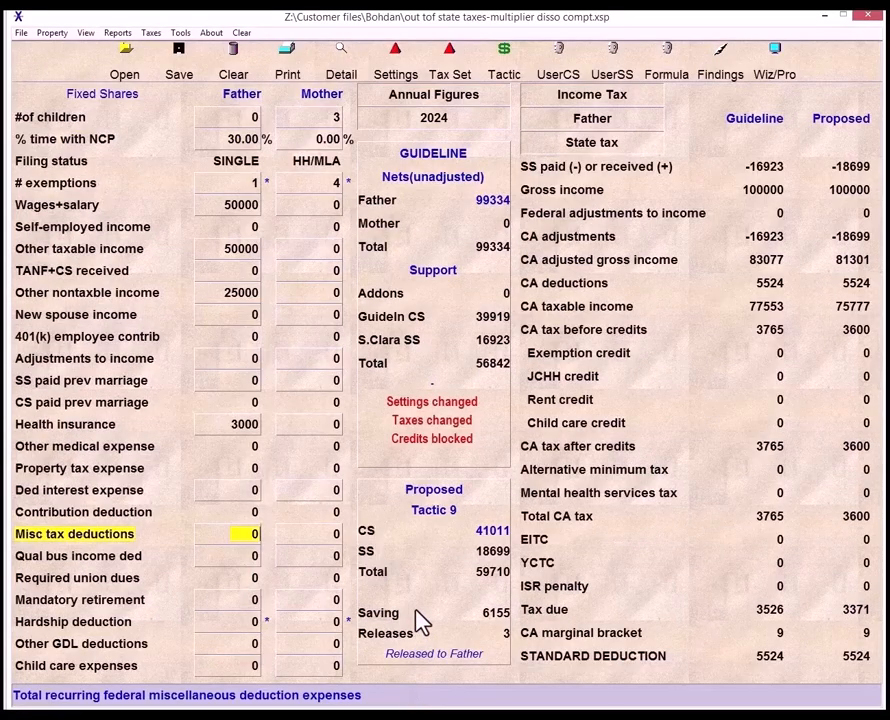